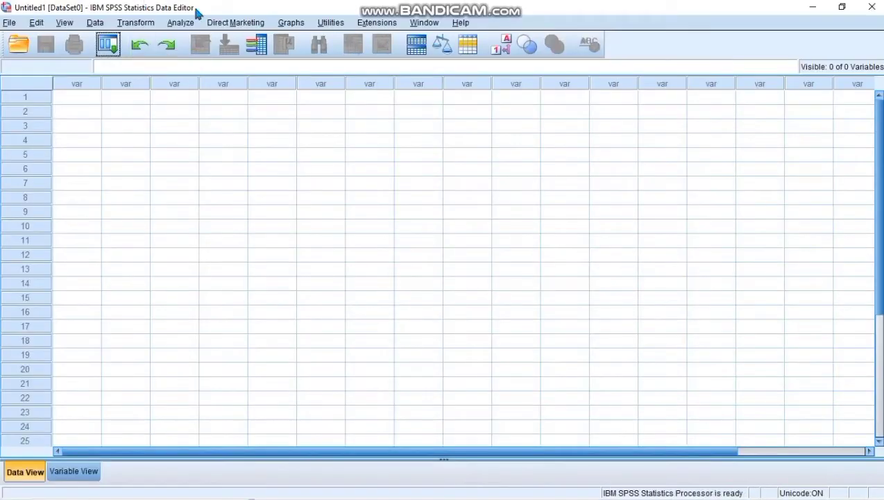
# Step: Show the variable definitions, then review the research data table and the listed classical assumption tests in the Word document
pyautogui.click(83, 471)
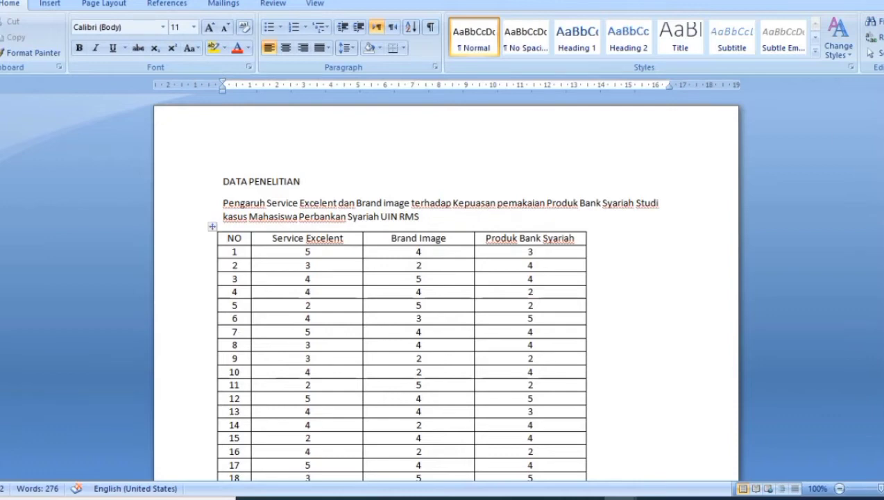
pyautogui.scroll(-3, 430, 306)
pyautogui.scroll(-6, 431, 306)
pyautogui.scroll(-10, 430, 305)
pyautogui.scroll(-3, 284, 448)
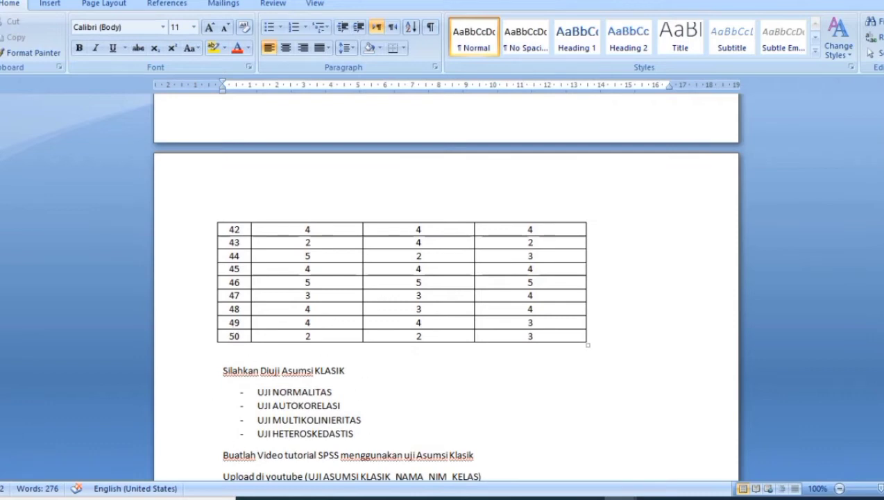
pyautogui.scroll(15, 208, 225)
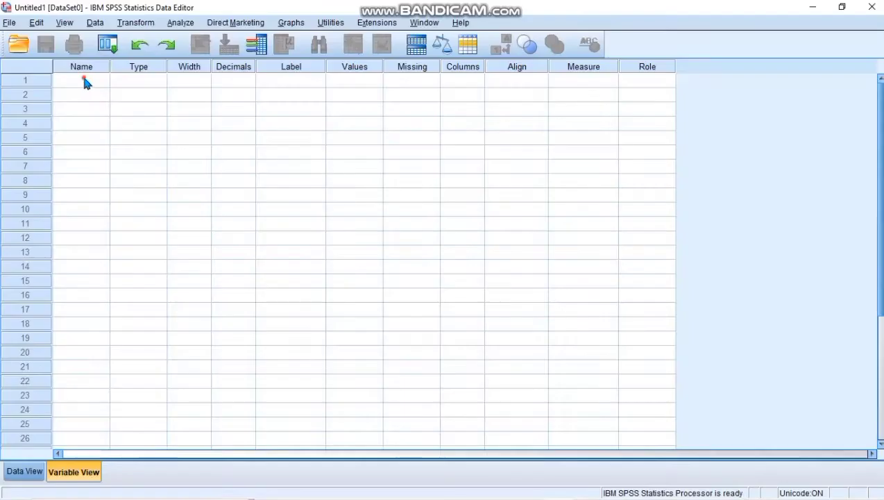
# Step: Define three variables named X1, X2 and Y in the first three rows
pyautogui.click(84, 82)
pyautogui.write('X1')
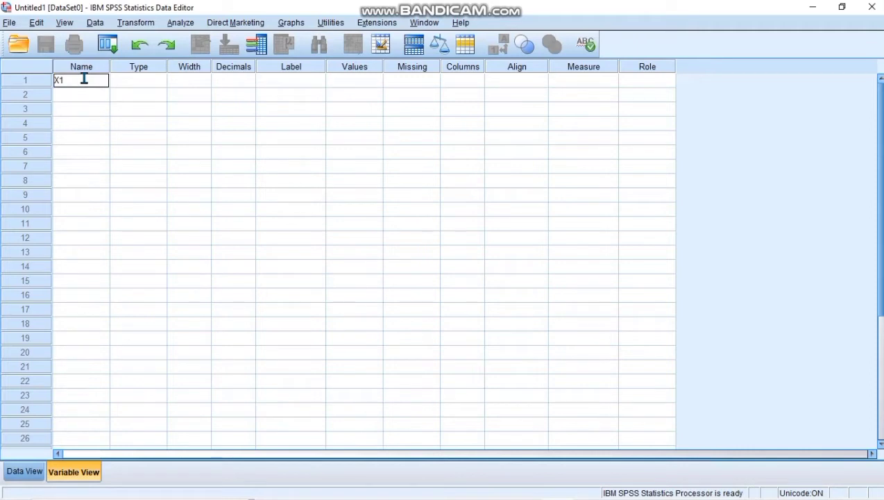
pyautogui.click(79, 94)
pyautogui.write('X')
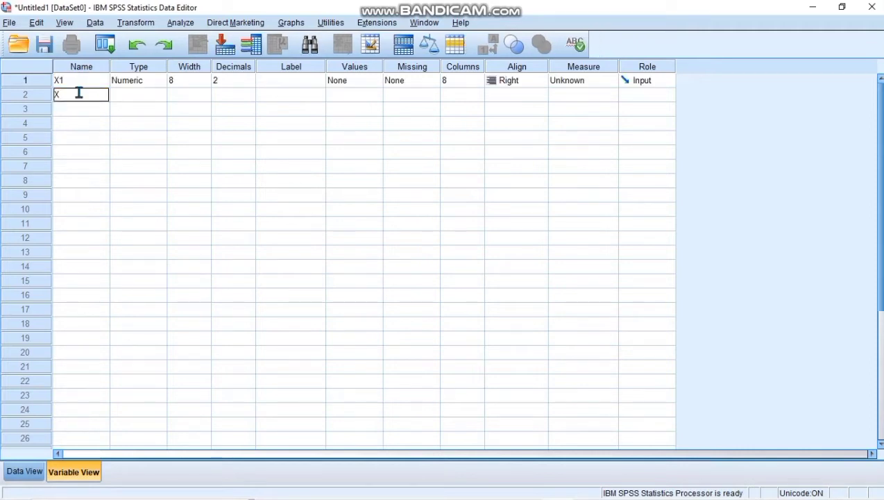
pyautogui.write('2')
pyautogui.click(94, 111)
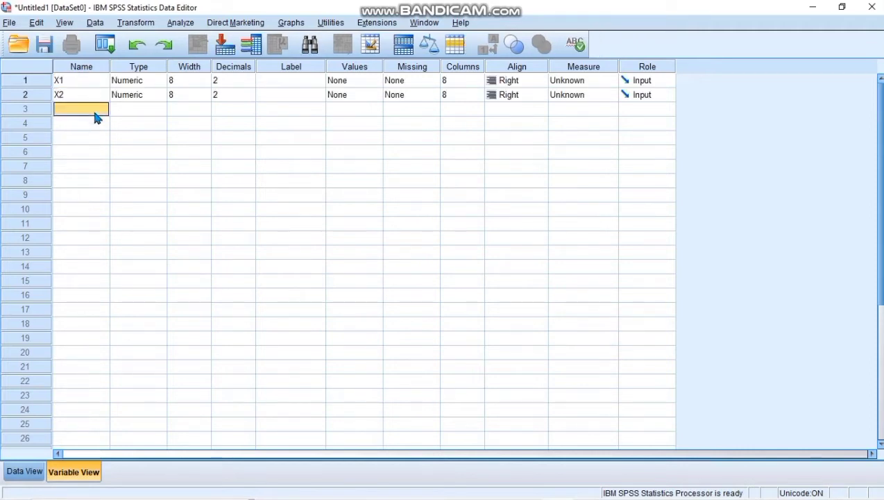
pyautogui.write('Y')
# Step: Set the decimals of variables X1, X2 and Y to 0
pyautogui.click(247, 80)
pyautogui.click(250, 78)
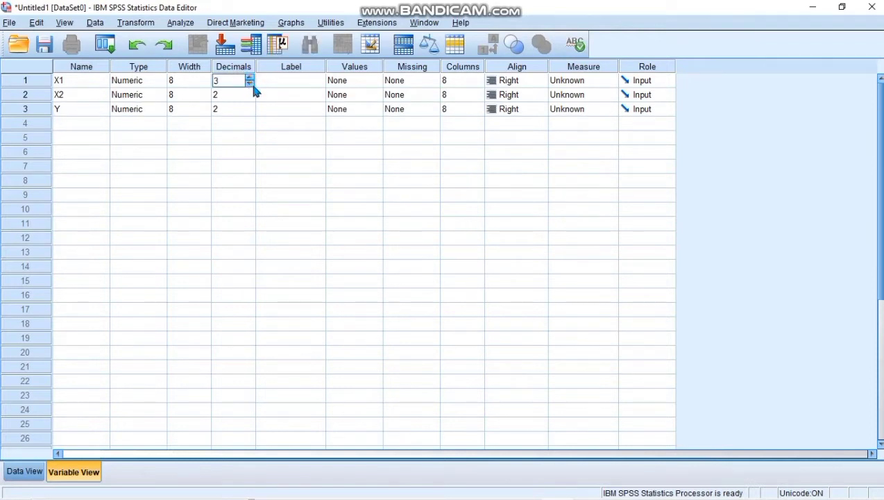
pyautogui.click(251, 86)
pyautogui.click(251, 86)
pyautogui.click(251, 86)
pyautogui.click(232, 95)
pyautogui.click(249, 98)
pyautogui.click(250, 98)
pyautogui.click(217, 109)
pyautogui.click(252, 113)
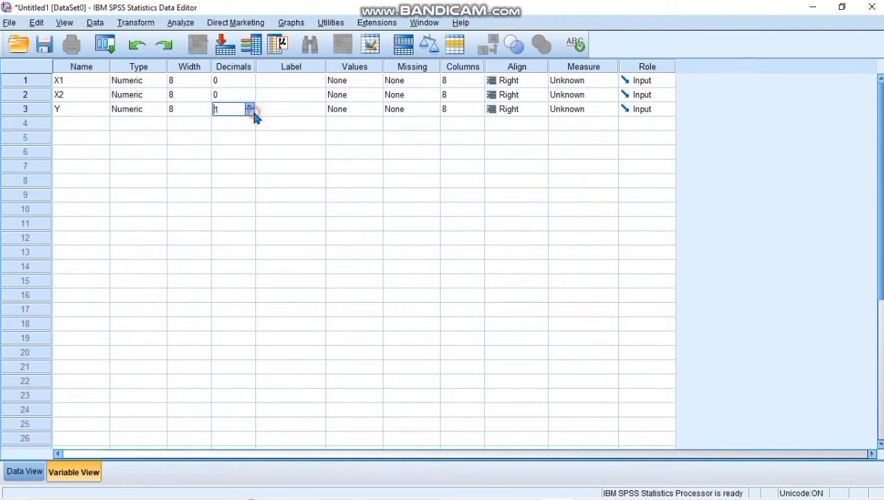
# Step: Label X1 as SERVICE EXCELENT, X2 as BRAND IMAGE and Y as PROUDUK BANK SYARIAH
pyautogui.click(291, 81)
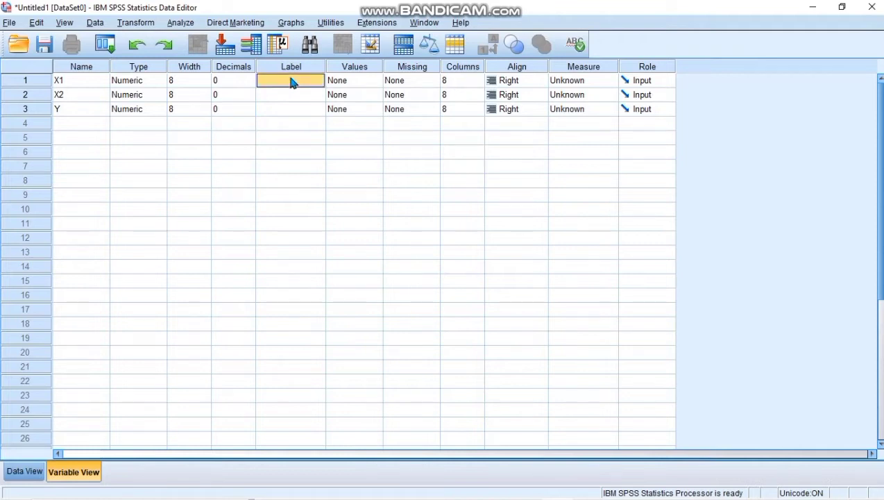
pyautogui.write('S')
pyautogui.write('ERVICE EXCELENT')
pyautogui.click(295, 96)
pyautogui.write('BRAND IMAGE')
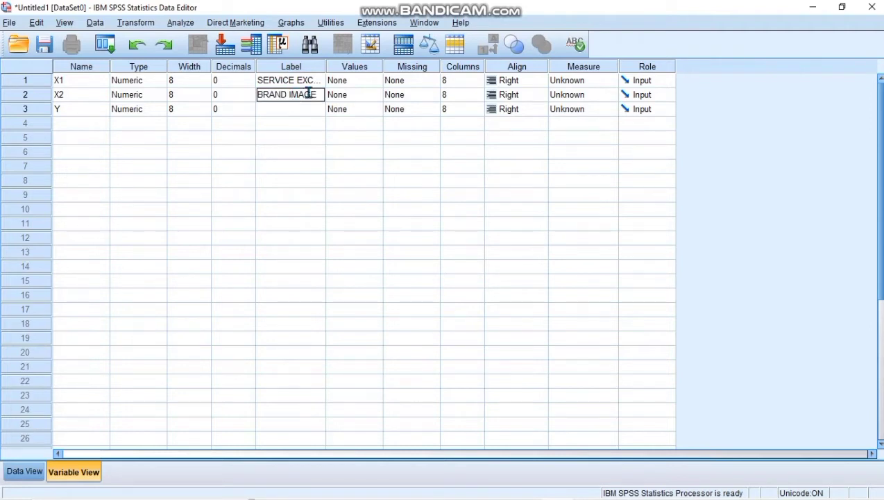
pyautogui.click(306, 113)
pyautogui.write('PROUDUK')
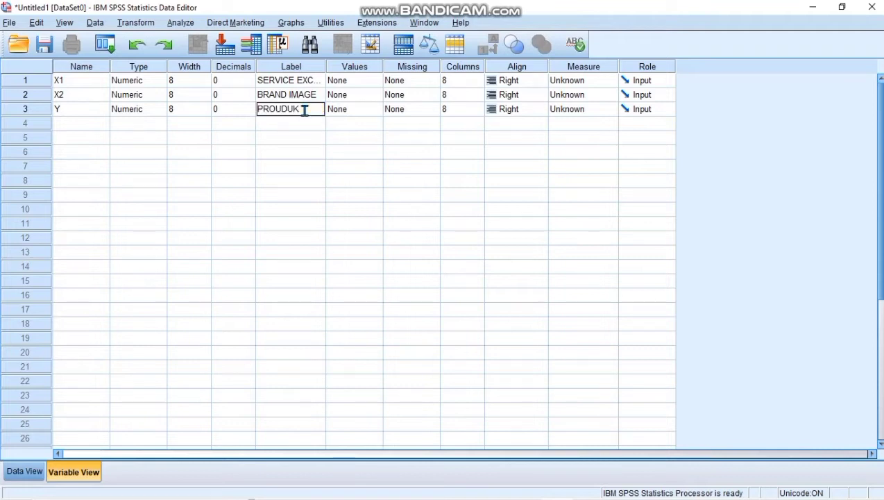
pyautogui.write(' BANK')
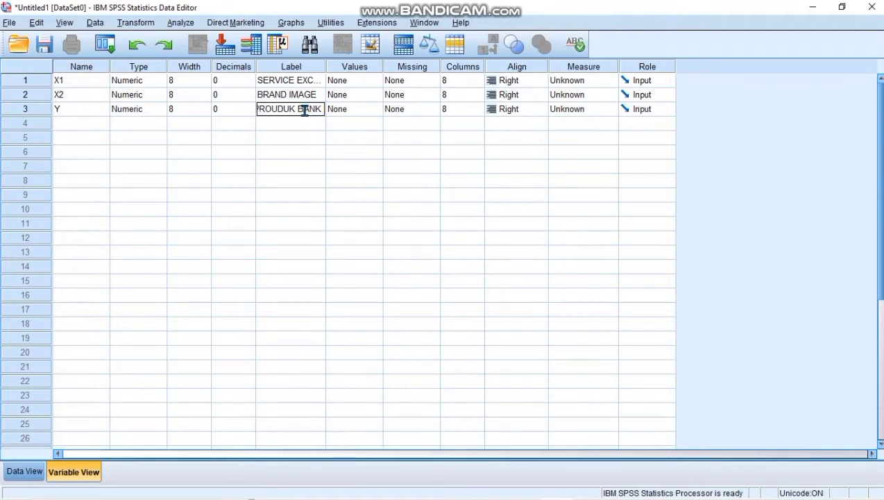
pyautogui.write(' SYARIAH')
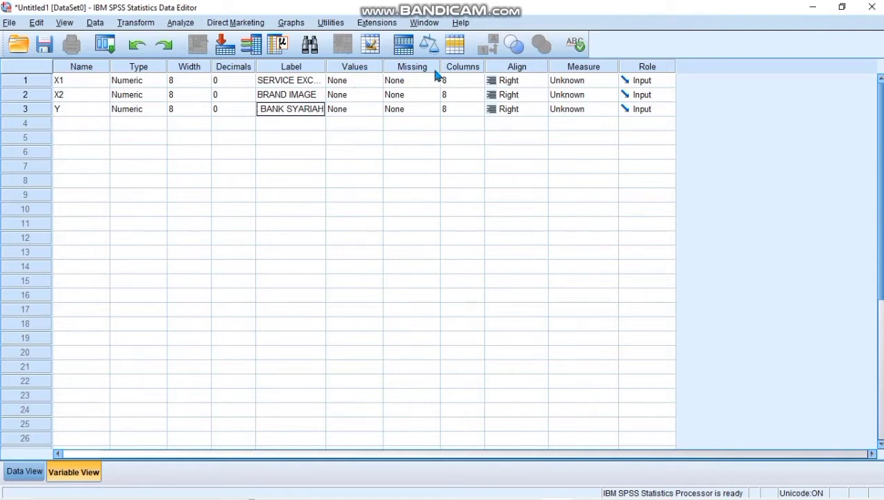
# Step: Set the measurement level of X1, X2 and Y to Scale
pyautogui.click(578, 81)
pyautogui.click(586, 97)
pyautogui.click(577, 97)
pyautogui.click(579, 110)
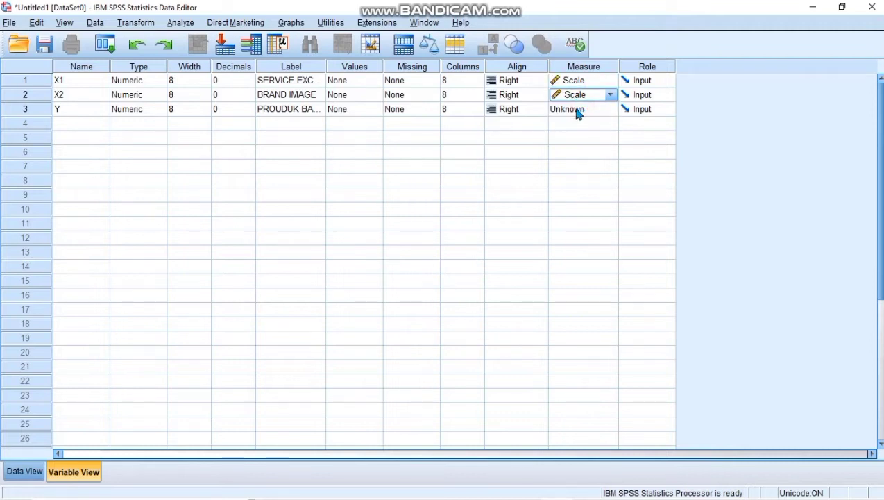
pyautogui.click(578, 111)
pyautogui.click(582, 122)
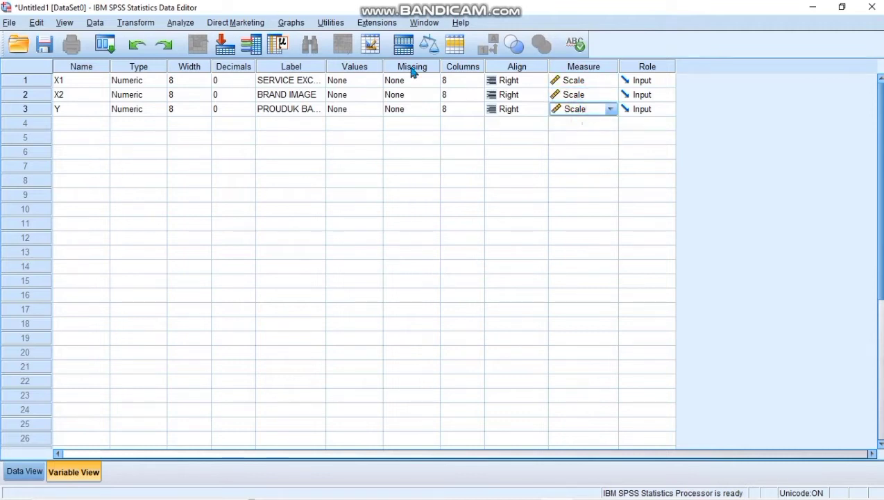
# Step: Copy the Service Excelent values from the Word table into the X1 column of the data sheet, starting at row 1
pyautogui.click(25, 472)
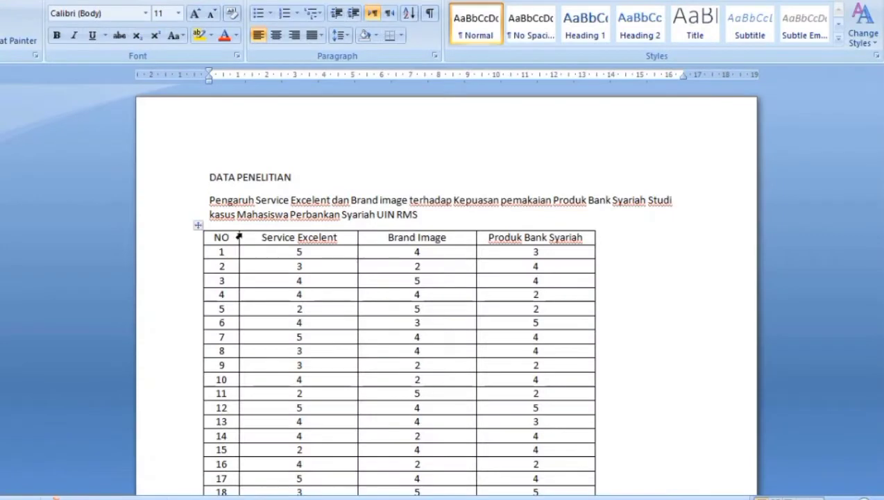
pyautogui.moveTo(279, 251); pyautogui.dragTo(313, 427)
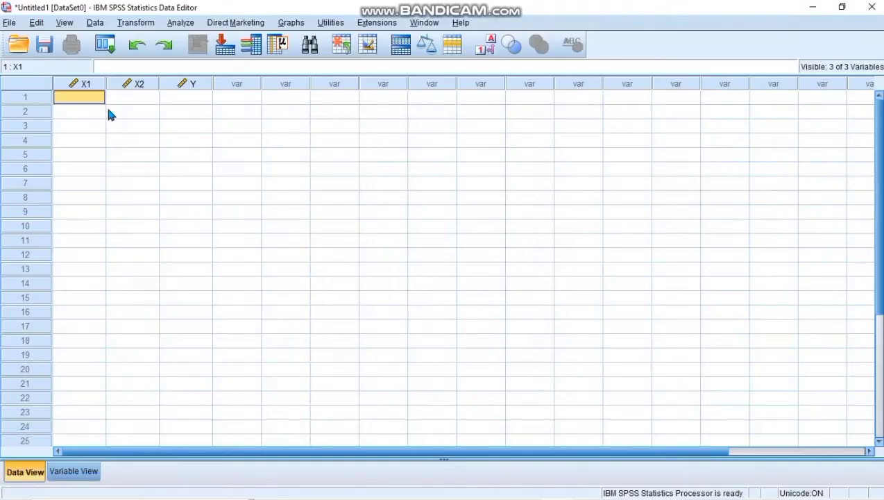
pyautogui.rightClick(89, 97)
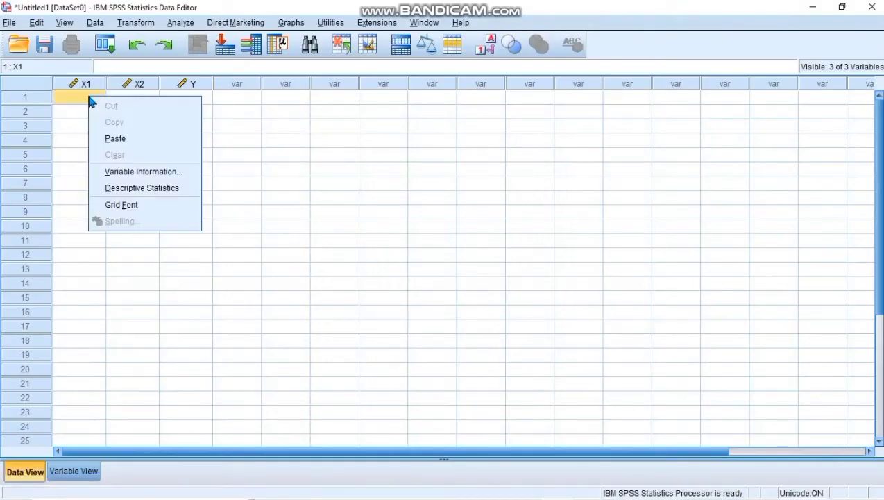
pyautogui.click(115, 139)
# Step: Copy the Brand Image values from the Word table into the X2 column, starting at row 1
pyautogui.click(132, 98)
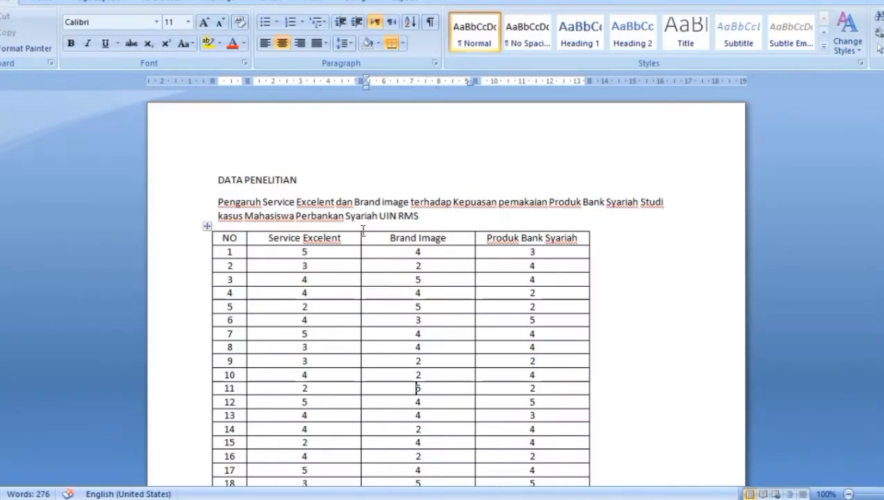
pyautogui.moveTo(391, 251); pyautogui.dragTo(445, 447)
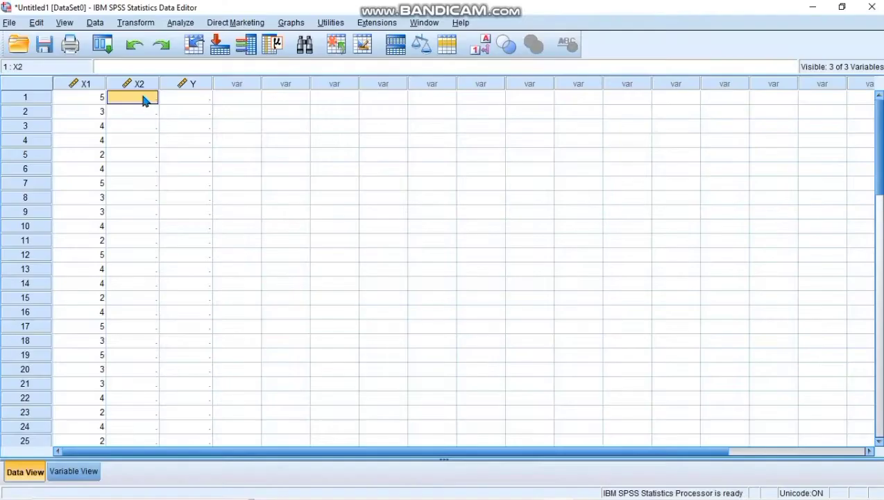
pyautogui.rightClick(142, 96)
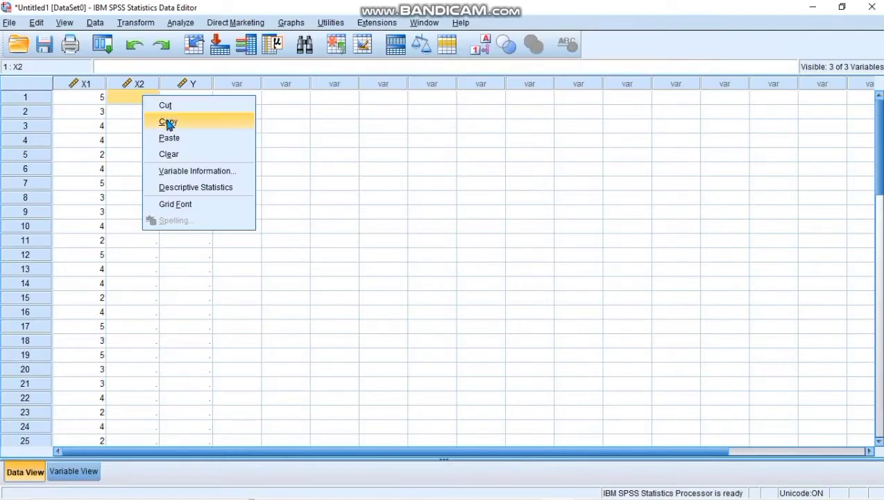
pyautogui.click(175, 138)
# Step: Copy the Produk Bank Syariah values from the Word table into the Y column, starting at row 1
pyautogui.click(200, 97)
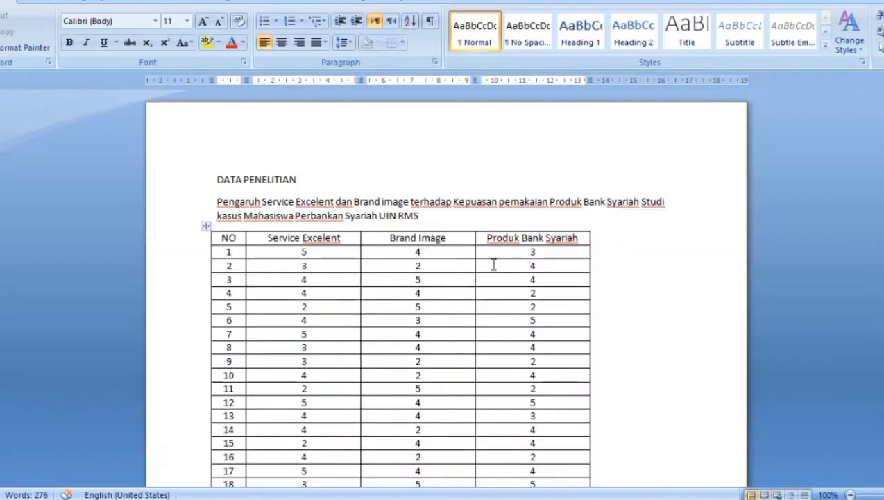
pyautogui.moveTo(517, 253); pyautogui.dragTo(546, 459)
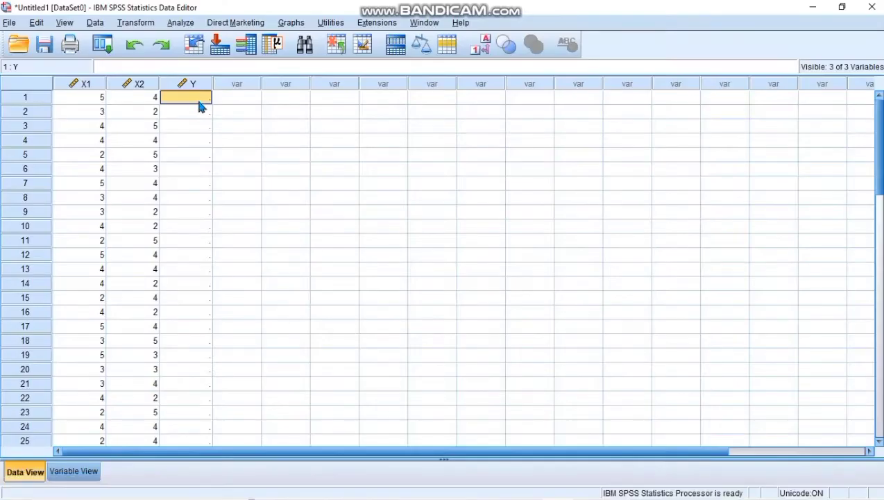
pyautogui.rightClick(195, 95)
pyautogui.click(225, 142)
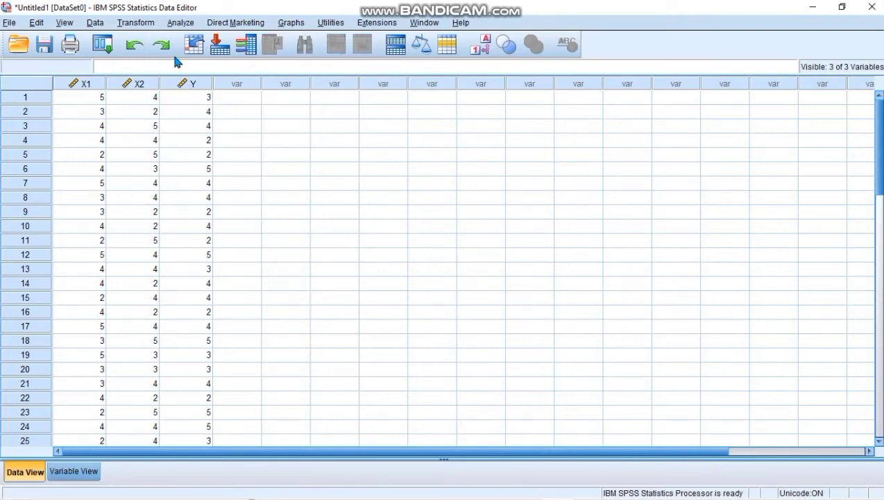
# Step: Start a Linear Regression analysis with PROUDUK BANK SYARIAH [Y] as the dependent variable
pyautogui.click(188, 26)
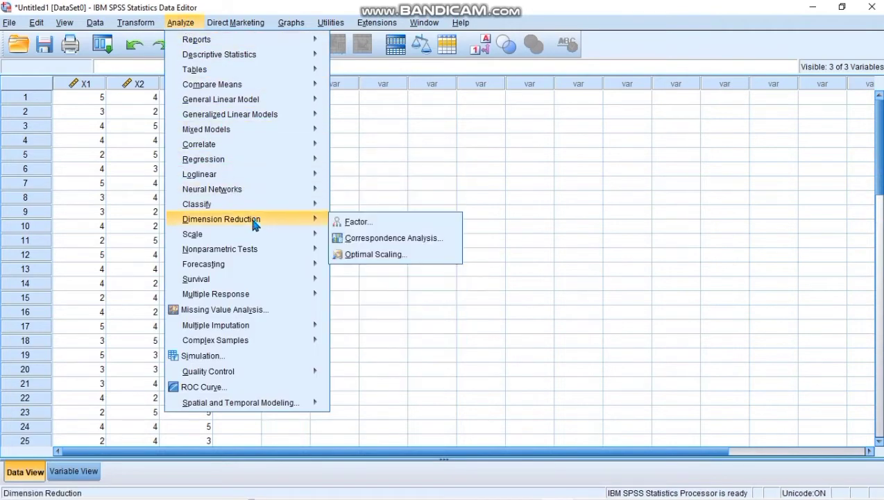
pyautogui.moveTo(249, 159)
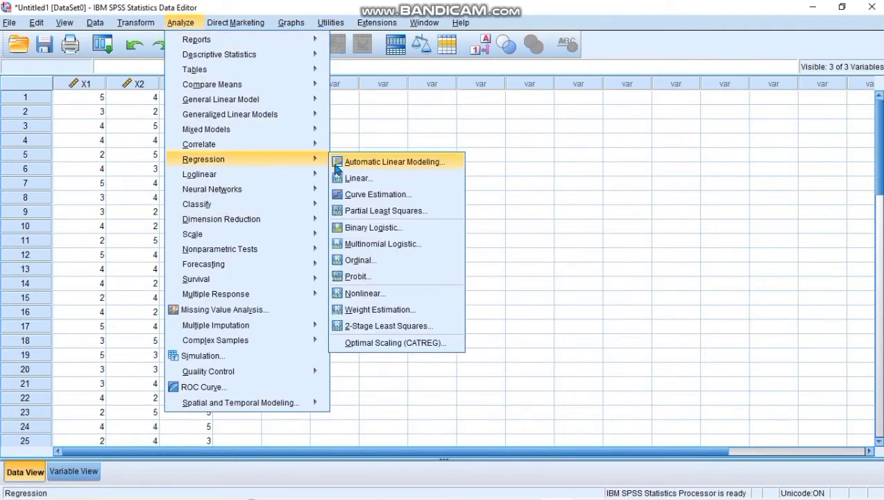
pyautogui.click(375, 178)
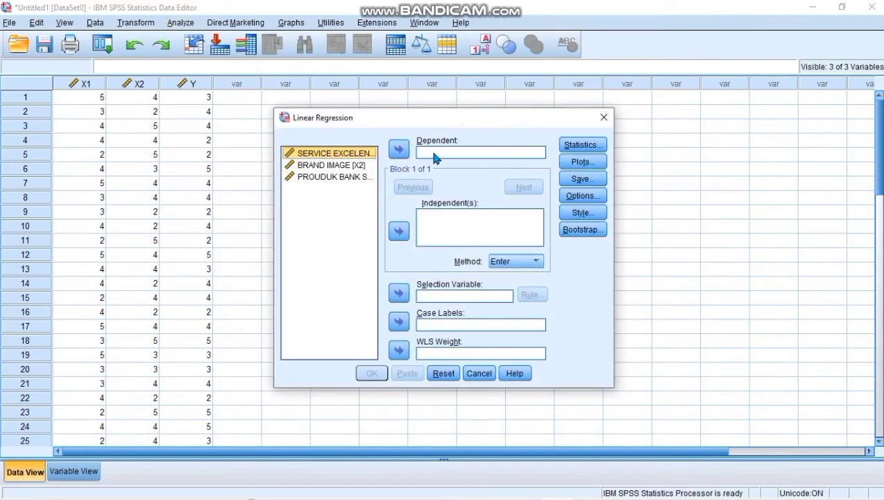
pyautogui.click(354, 177)
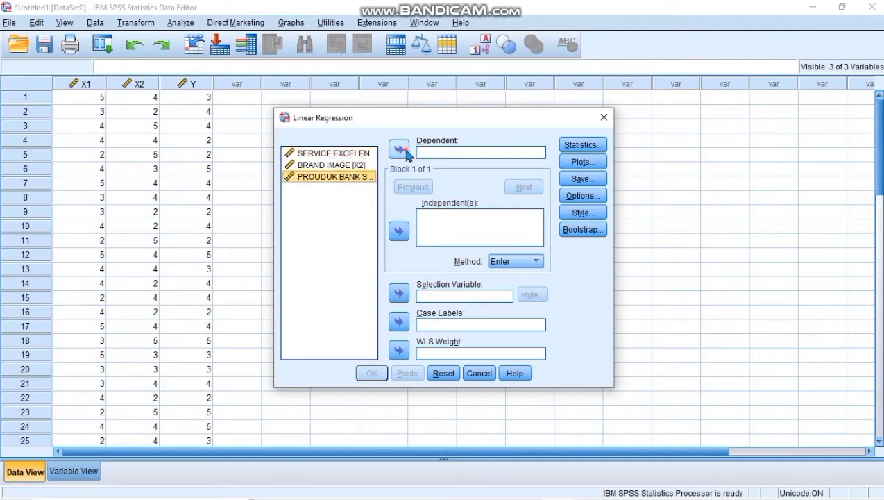
pyautogui.click(400, 149)
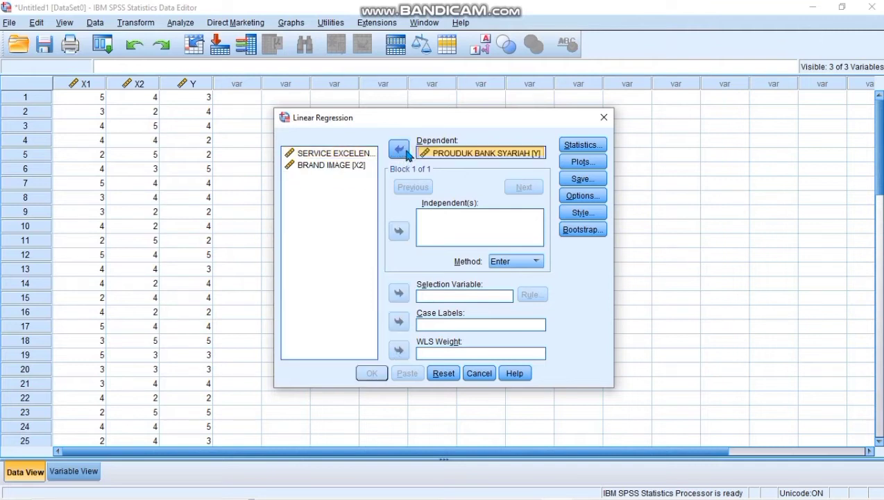
# Step: Add SERVICE EXCELENT [X1] and BRAND IMAGE [X2] as the independent variables of the regression
pyautogui.click(329, 153)
pyautogui.click(398, 231)
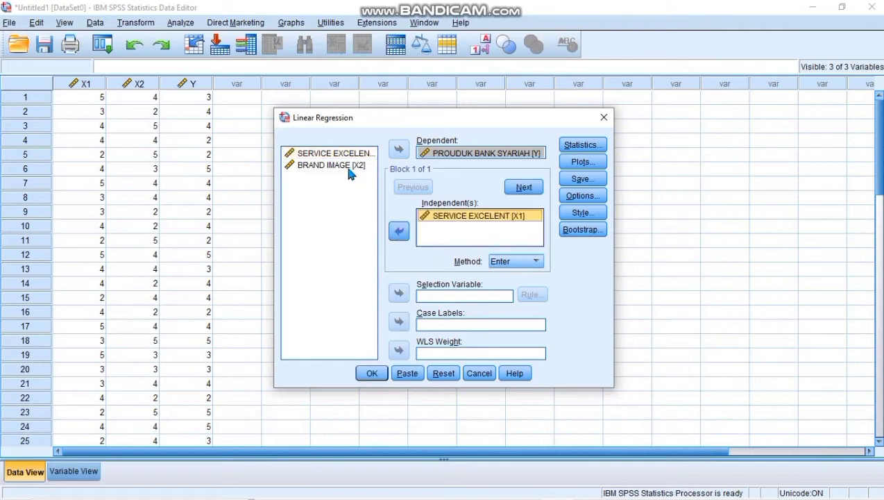
pyautogui.click(350, 167)
pyautogui.click(399, 231)
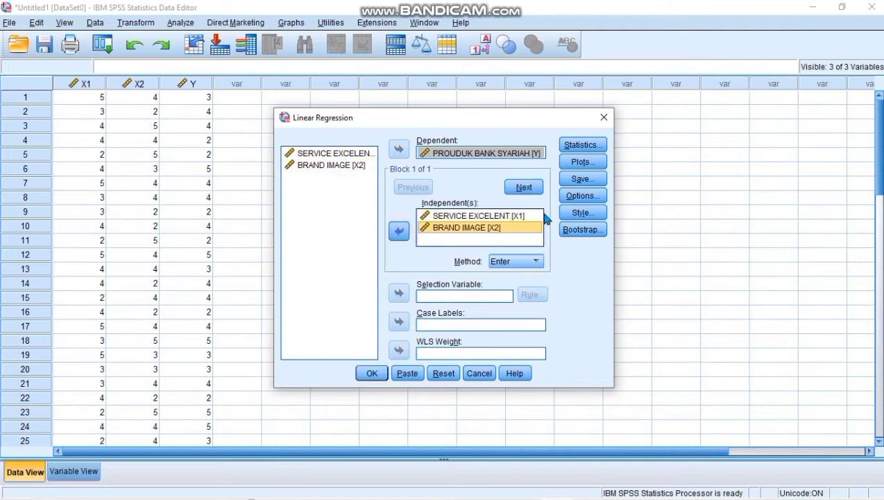
# Step: Include Descriptives, Collinearity diagnostics and the Durbin-Watson residual test in the regression statistics
pyautogui.click(595, 148)
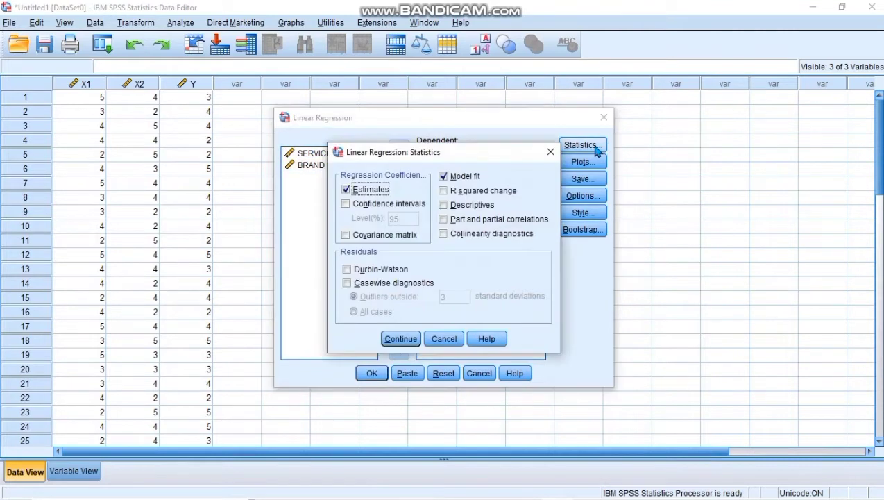
pyautogui.click(444, 205)
pyautogui.click(443, 236)
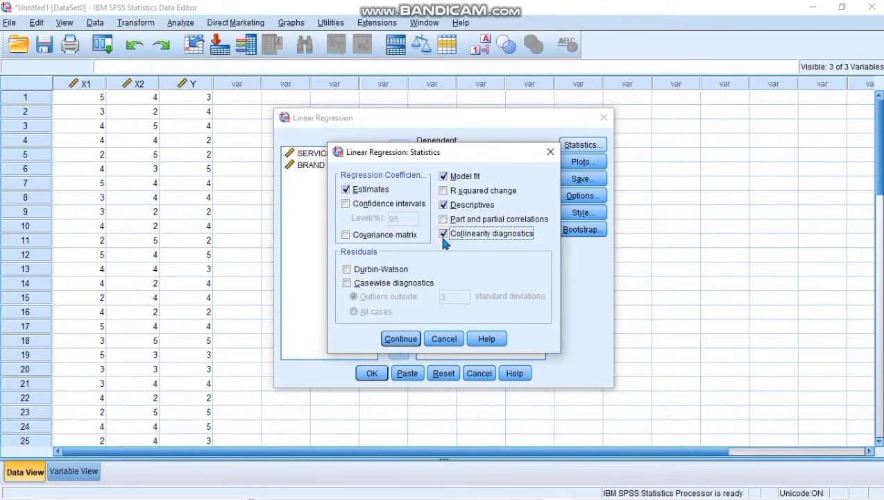
pyautogui.click(348, 270)
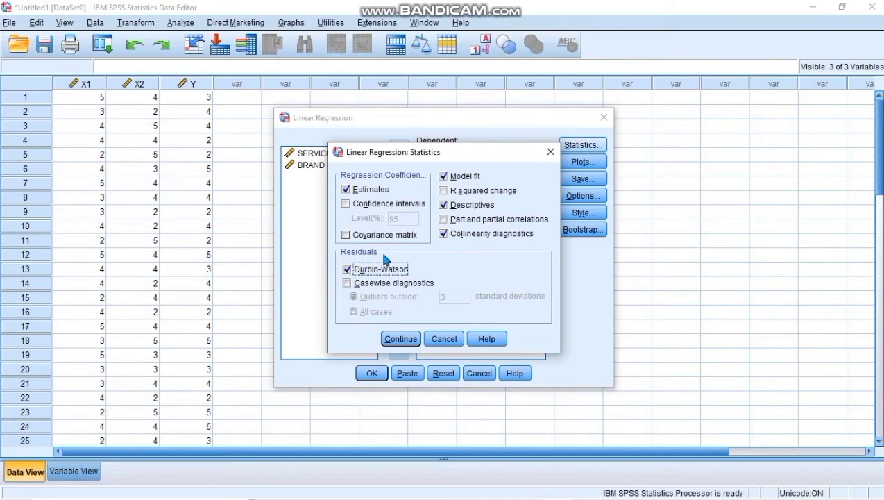
pyautogui.click(401, 339)
# Step: Set up the regression scatterplot with *SRESID on the Y axis and *ZPRED on the X axis
pyautogui.click(595, 163)
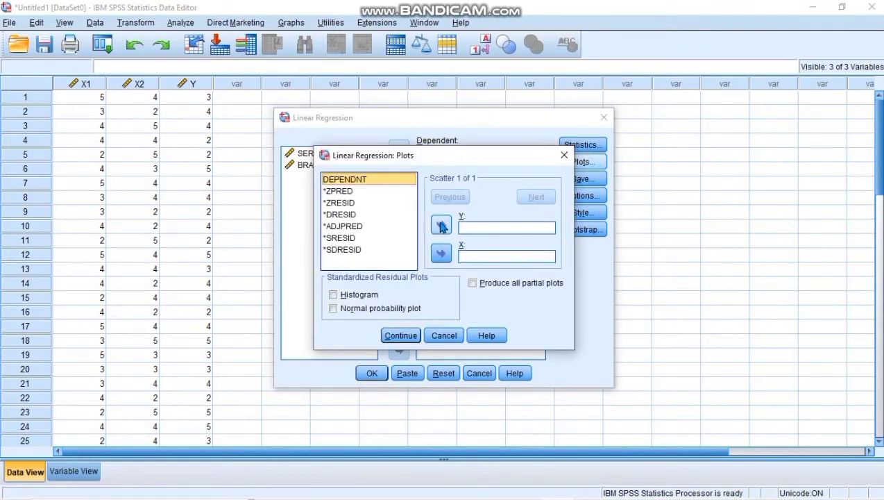
pyautogui.click(350, 192)
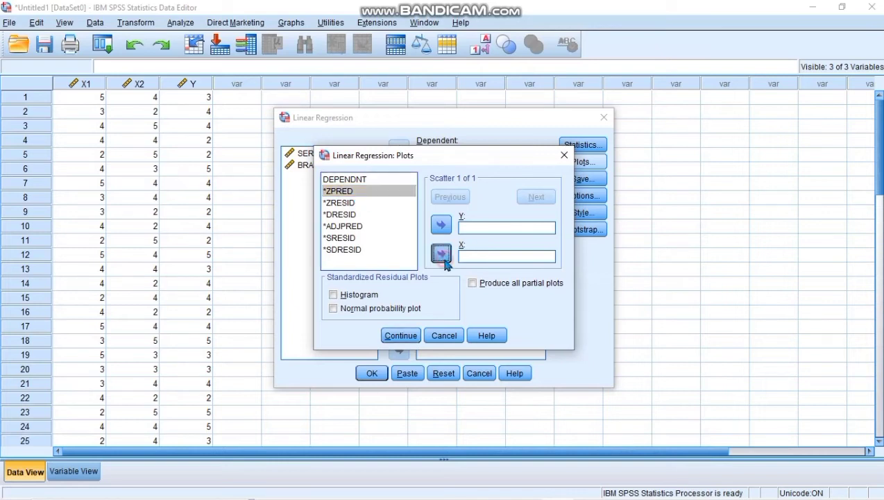
pyautogui.click(441, 253)
pyautogui.click(340, 239)
pyautogui.click(442, 224)
# Step: Include the Histogram and Normal probability plot among the standardized residual plots
pyautogui.click(343, 295)
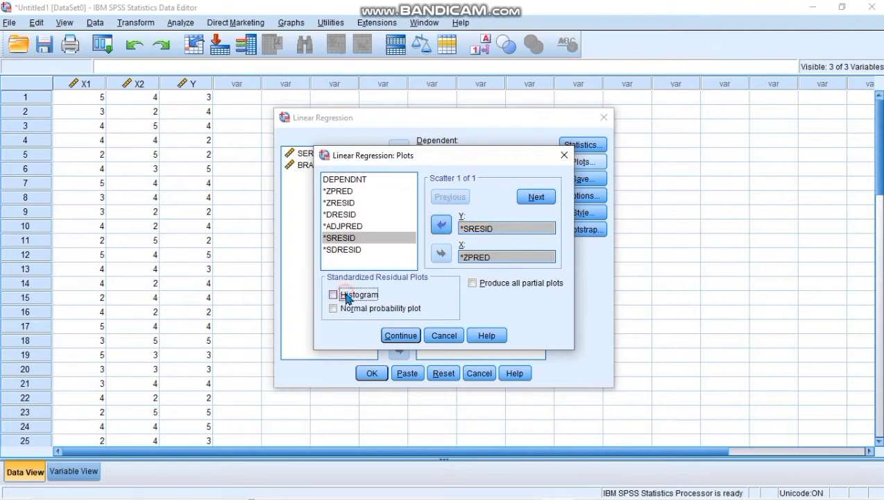
pyautogui.click(390, 310)
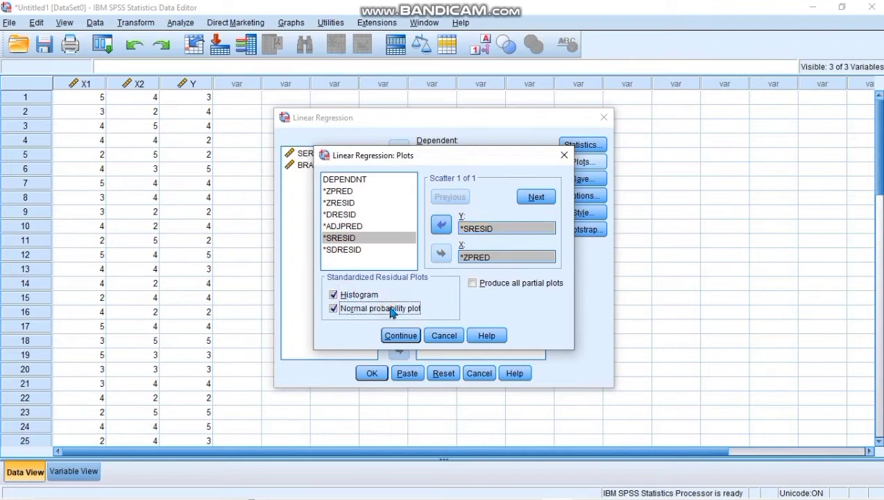
pyautogui.click(400, 336)
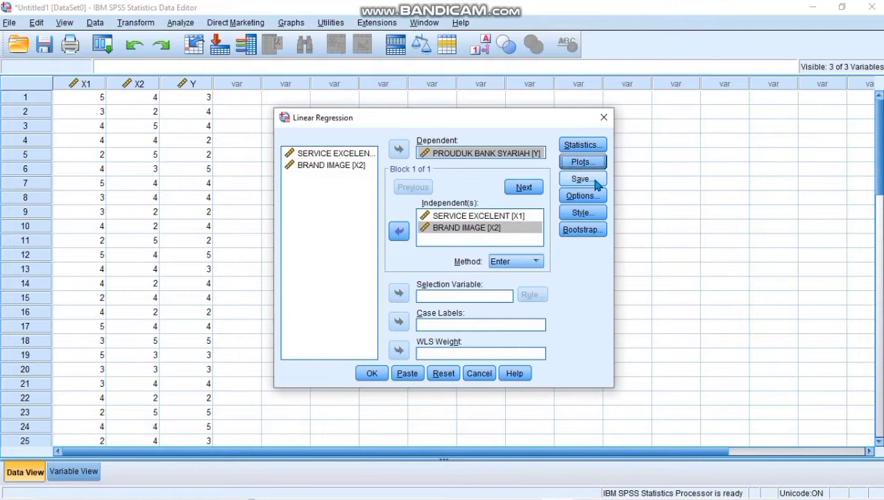
# Step: Save the unstandardized residuals as a new variable and run the linear regression
pyautogui.click(595, 182)
pyautogui.click(467, 100)
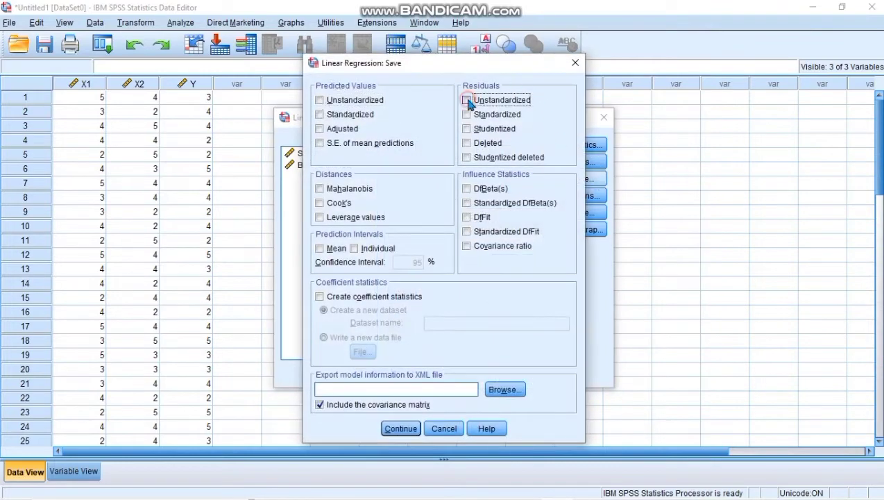
pyautogui.click(393, 430)
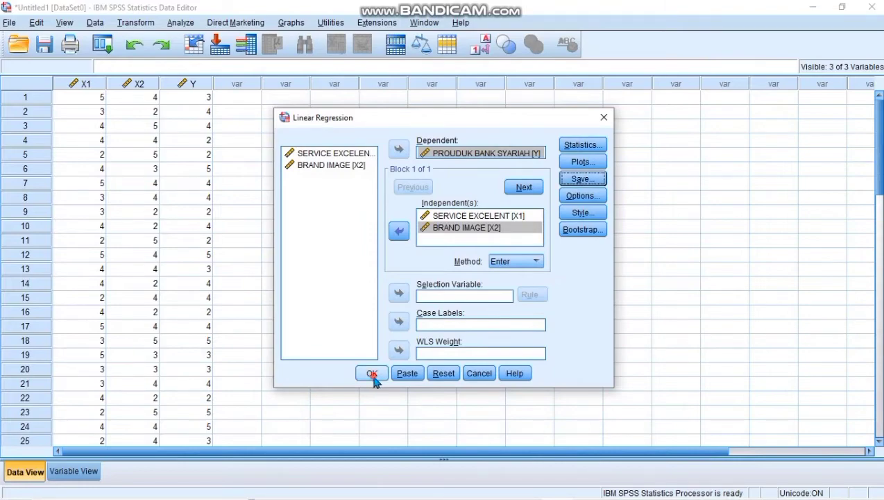
pyautogui.click(372, 374)
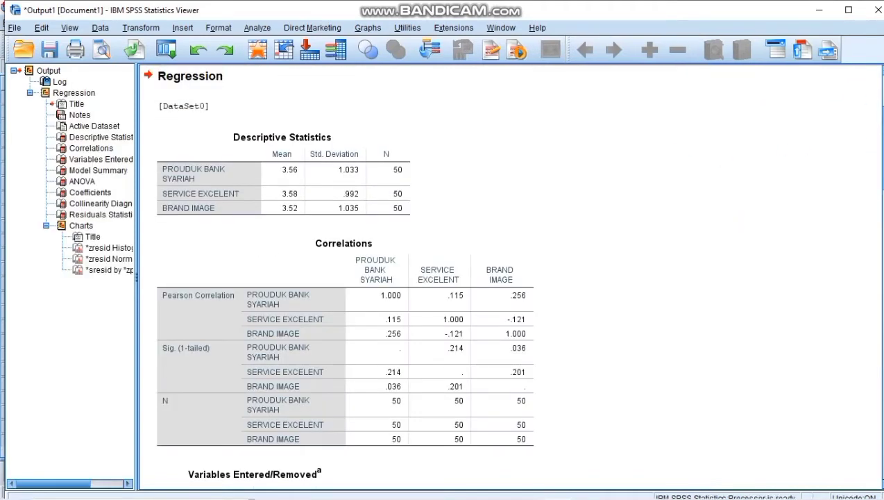
# Step: Examine the regression output, from the descriptive, Model Summary, ANOVA and Coefficients tables through the residual statistics and charts
pyautogui.scroll(-2, 510, 278)
pyautogui.scroll(-5, 343, 278)
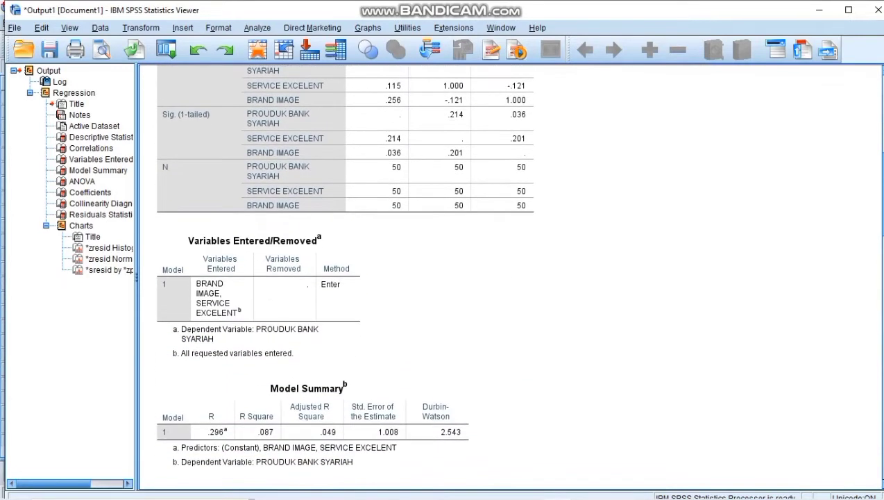
pyautogui.scroll(-4, 343, 278)
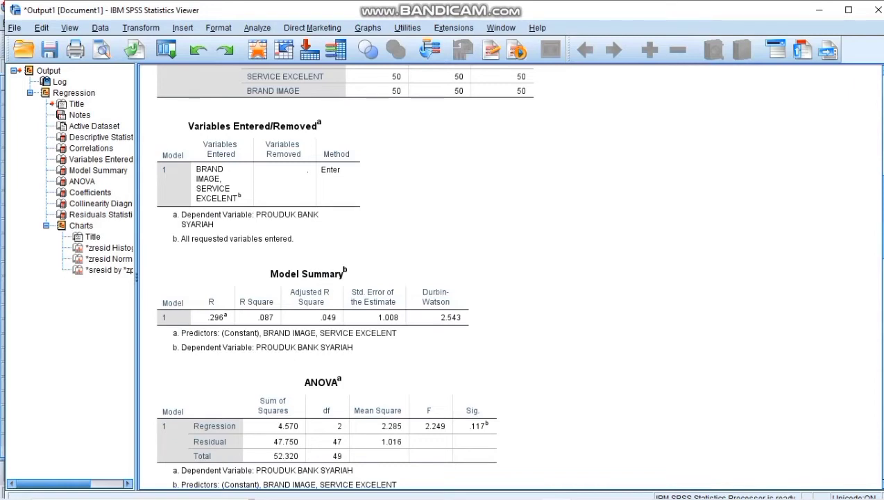
pyautogui.scroll(-7, 344, 278)
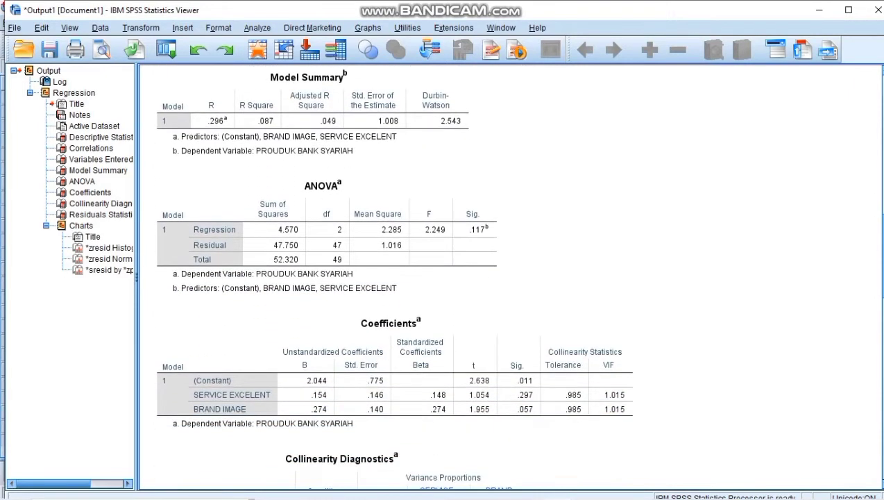
pyautogui.scroll(-3, 394, 278)
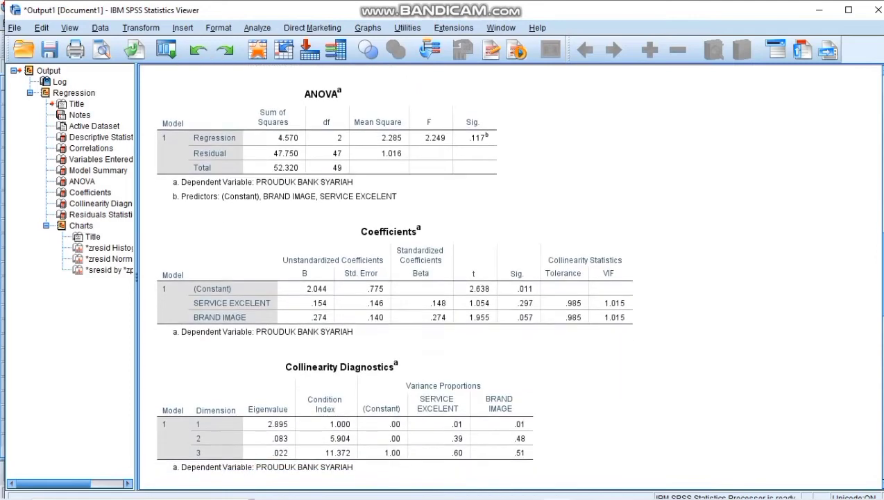
pyautogui.scroll(-6, 394, 277)
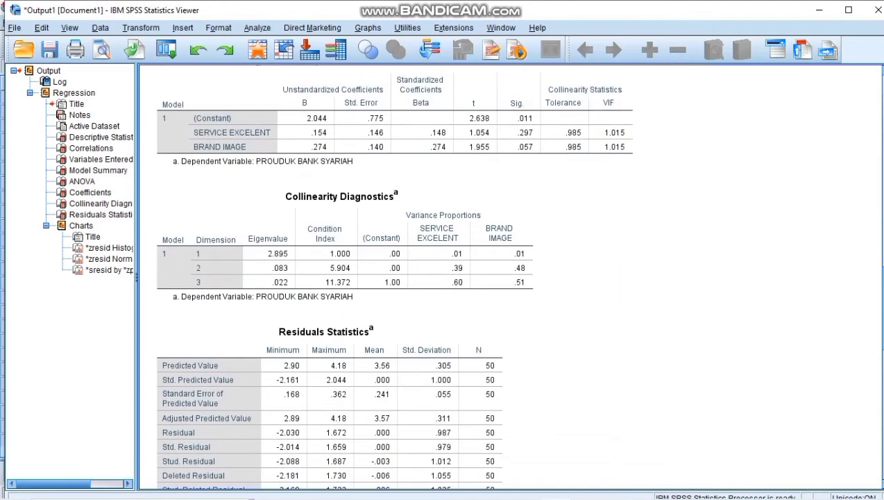
pyautogui.scroll(-6, 394, 278)
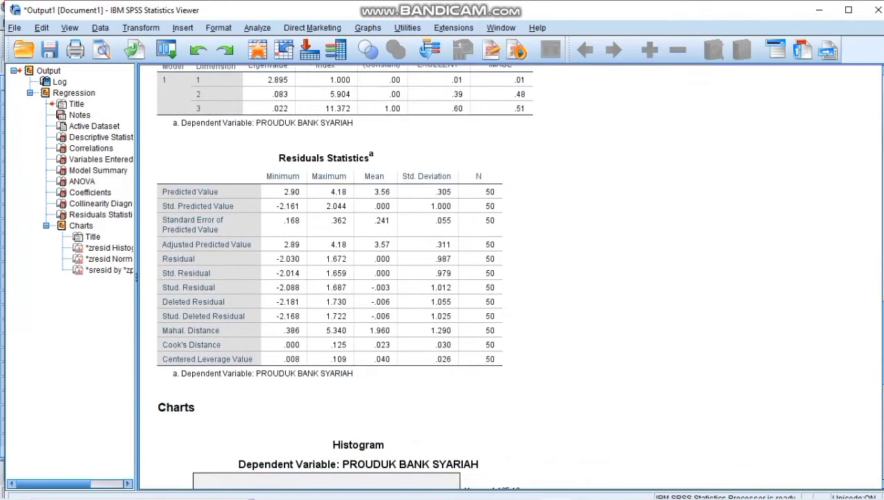
pyautogui.scroll(-10, 393, 278)
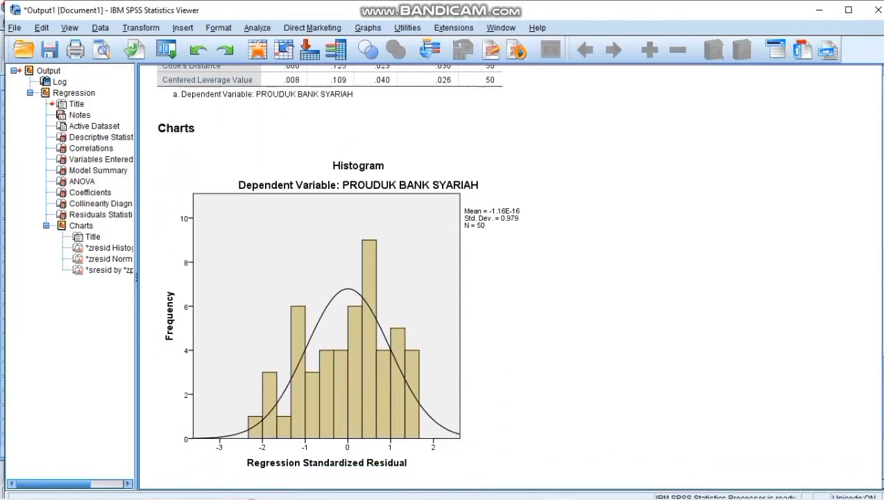
pyautogui.scroll(-20, 394, 278)
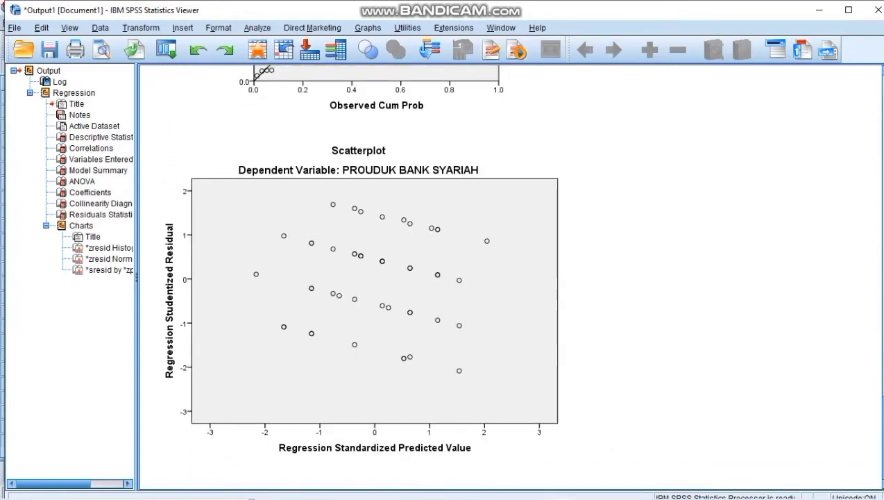
pyautogui.scroll(20, 605, 103)
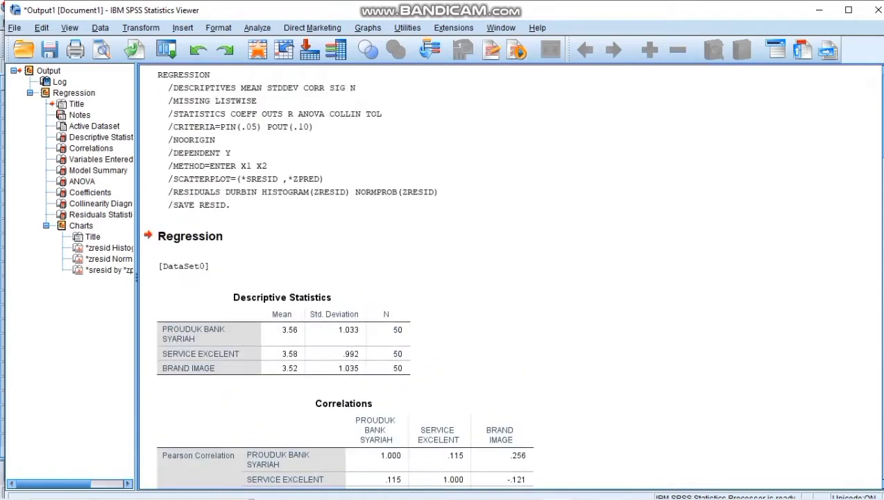
# Step: Return to the dataset and start computing a new variable with RES_2 as the target variable
pyautogui.click(829, 14)
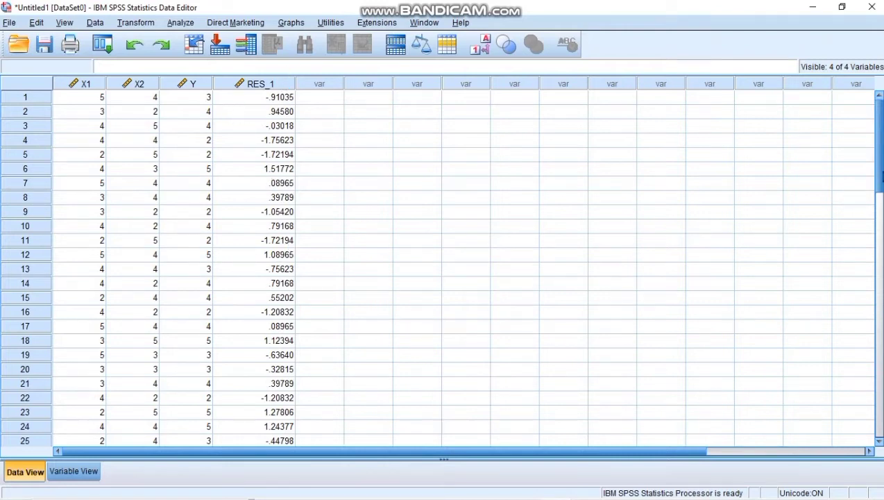
pyautogui.scroll(-8, 880, 177)
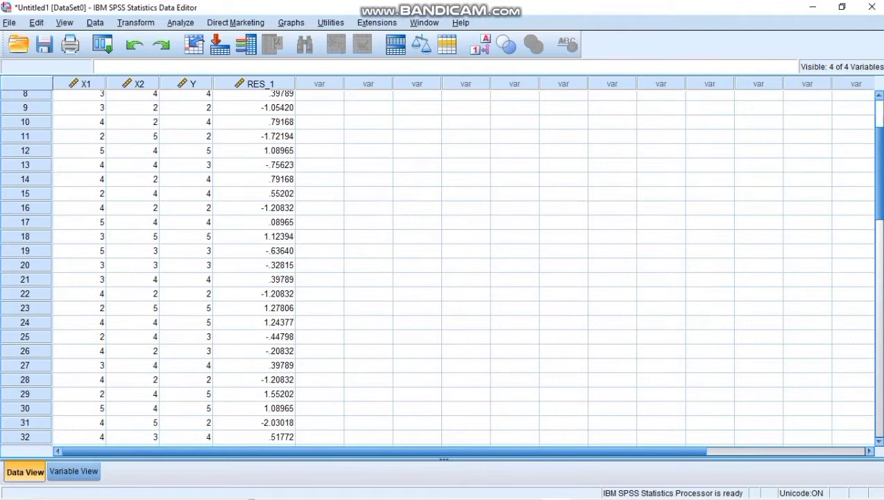
pyautogui.moveTo(881, 304); pyautogui.dragTo(877, 158)
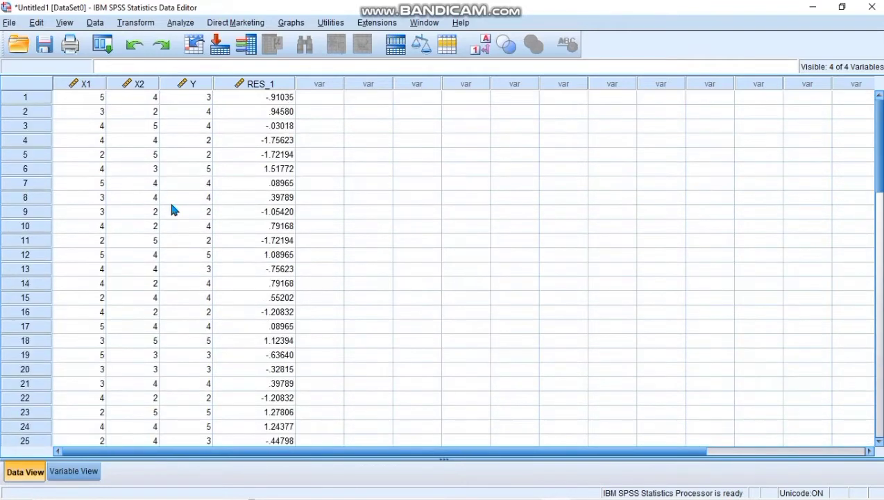
pyautogui.click(137, 23)
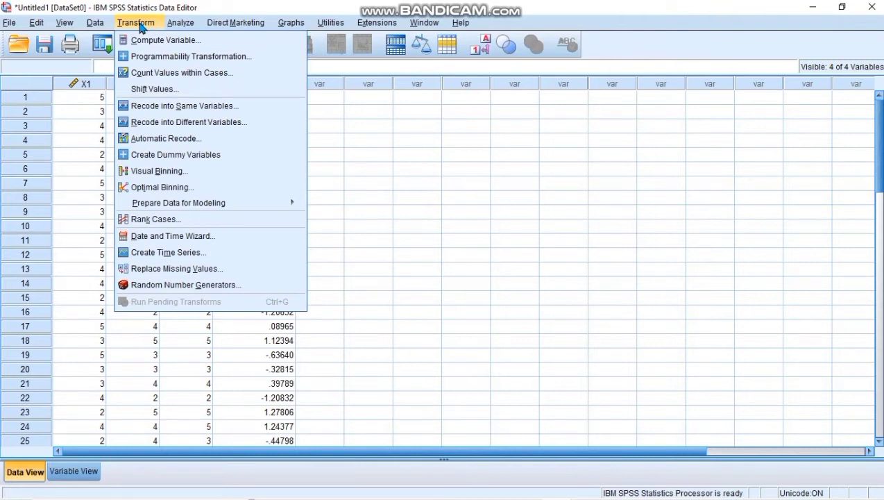
pyautogui.click(173, 41)
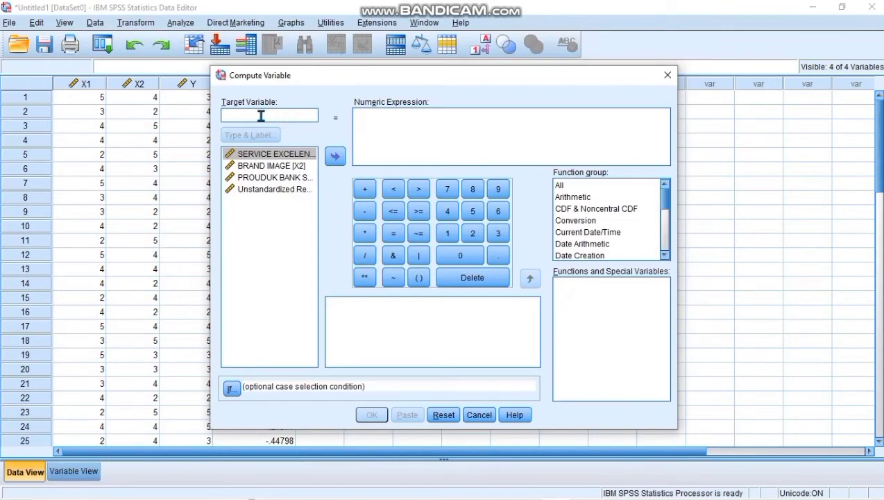
pyautogui.write('RES_2')
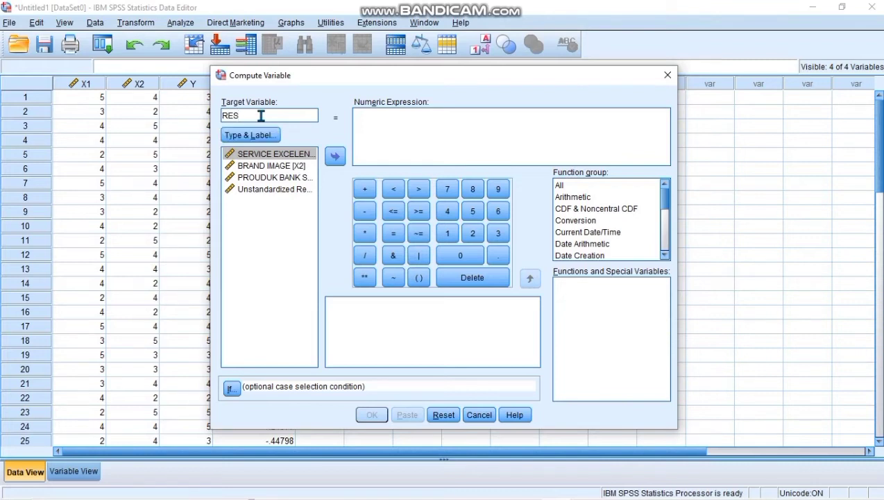
# Step: Look up the Abs function and begin the numeric expression with ABS followed by the unstandardized residual variable RES_1
pyautogui.click(373, 135)
pyautogui.click(562, 185)
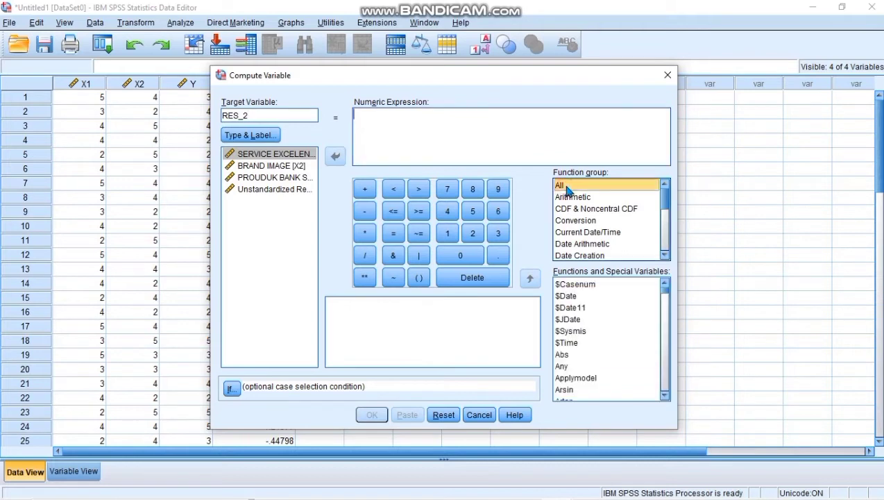
pyautogui.click(564, 352)
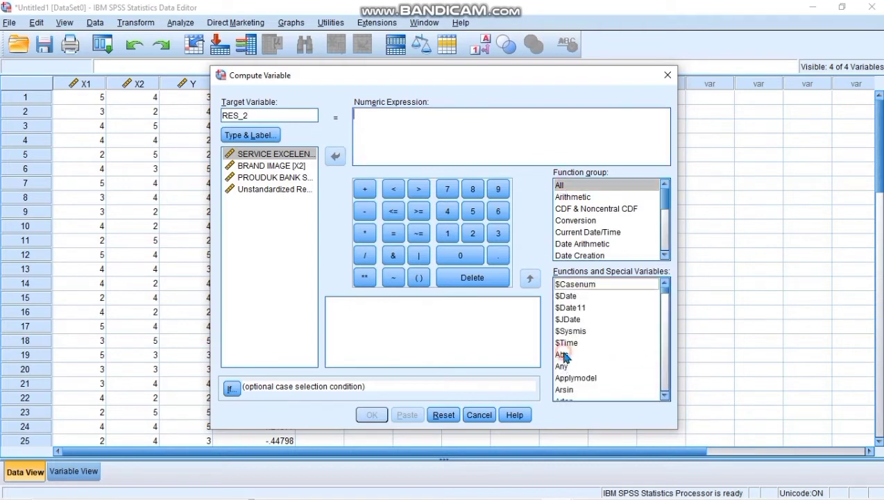
pyautogui.click(362, 120)
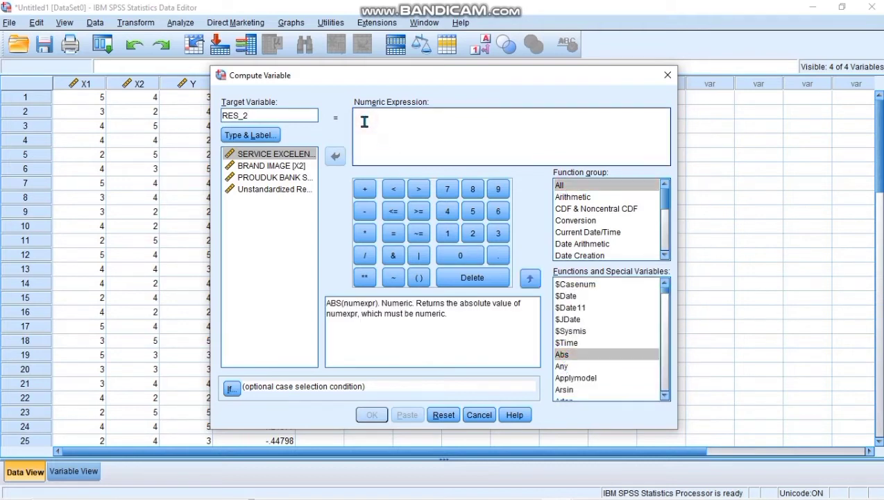
pyautogui.write('A')
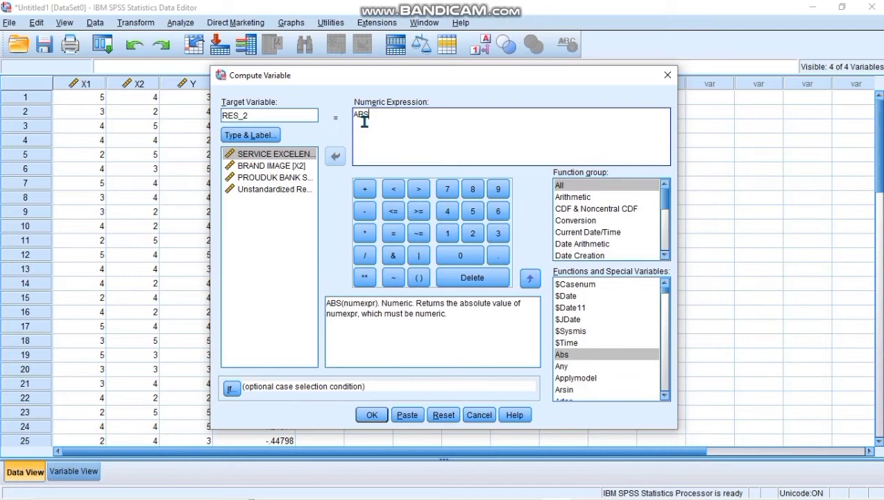
pyautogui.write('BS')
pyautogui.click(271, 194)
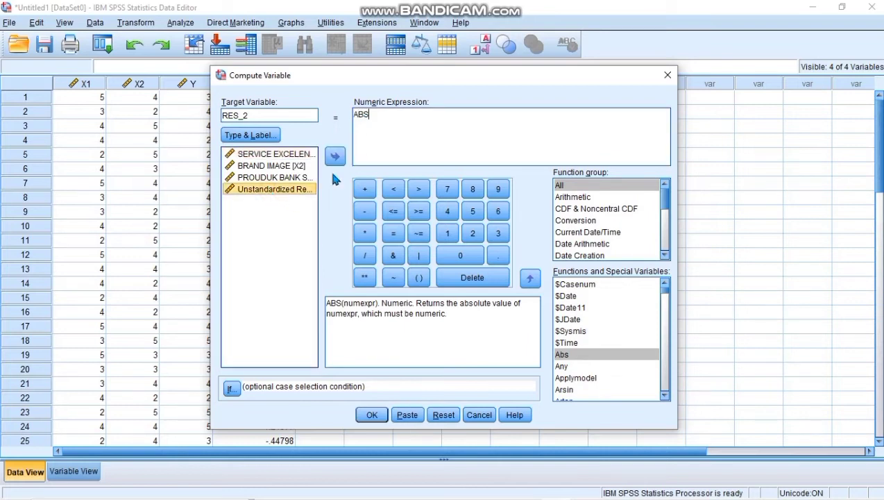
pyautogui.click(337, 158)
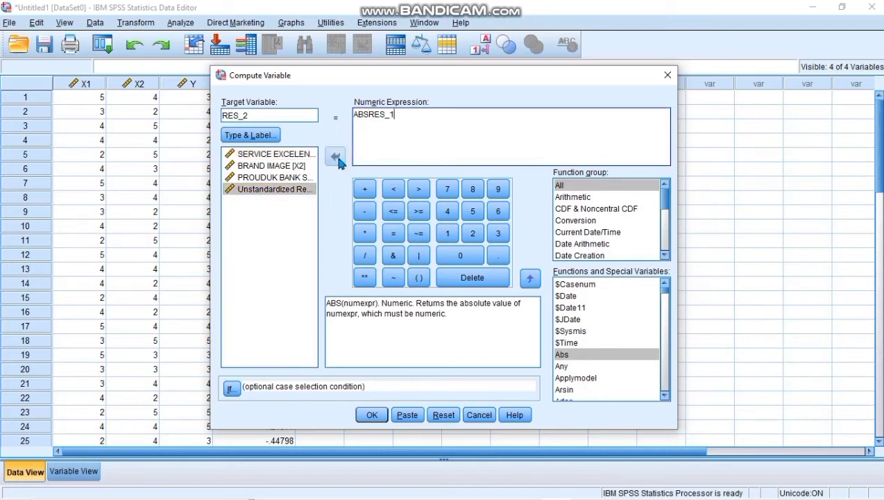
# Step: Complete the numeric expression as ABS_RES(RES_1) and compute the variable
pyautogui.click(371, 118)
pyautogui.write('(')
pyautogui.write('RES')
pyautogui.write('(')
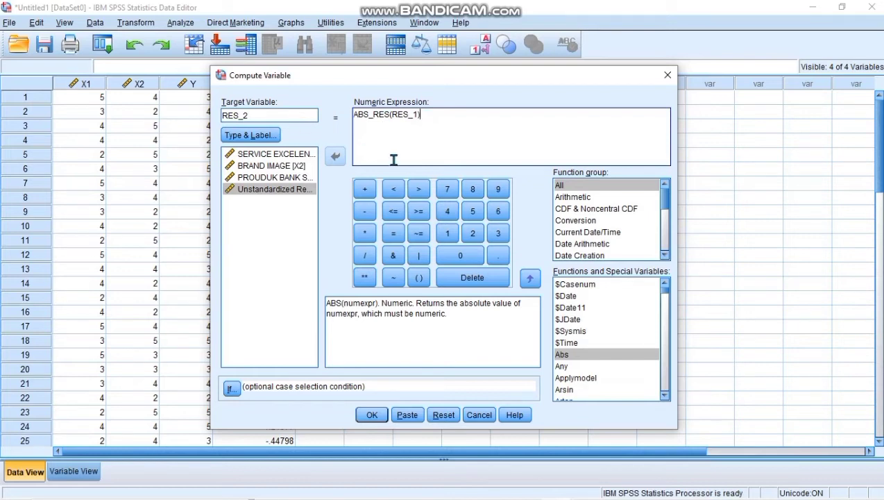
pyautogui.click(371, 415)
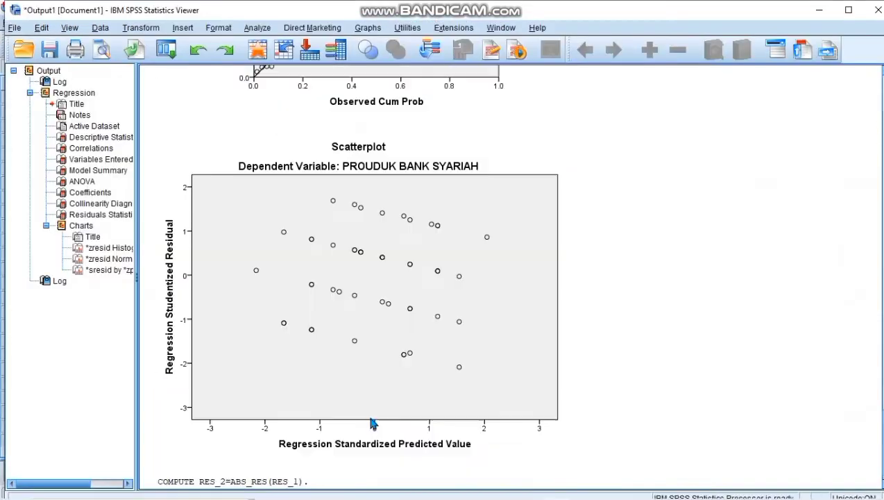
# Step: Return to the dataset and set up a linear regression with RES_2 replacing PROUDUK BANK SYARIAH [Y] as the dependent variable
pyautogui.click(818, 9)
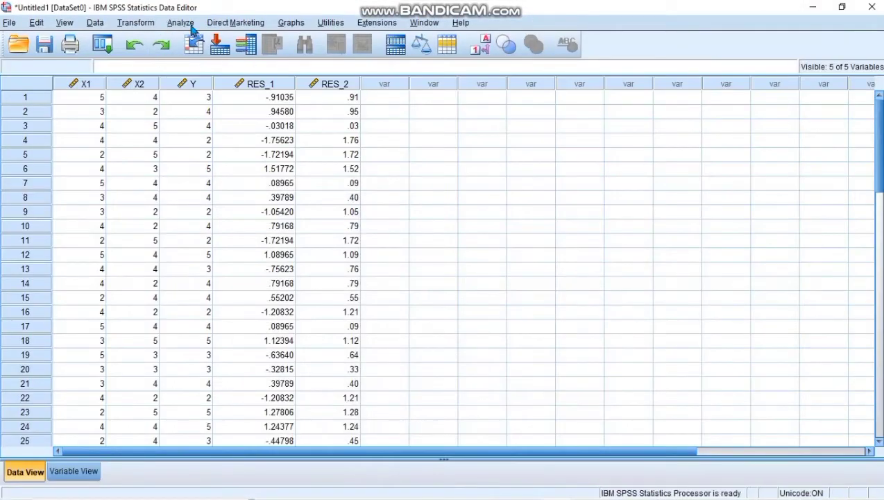
pyautogui.click(186, 27)
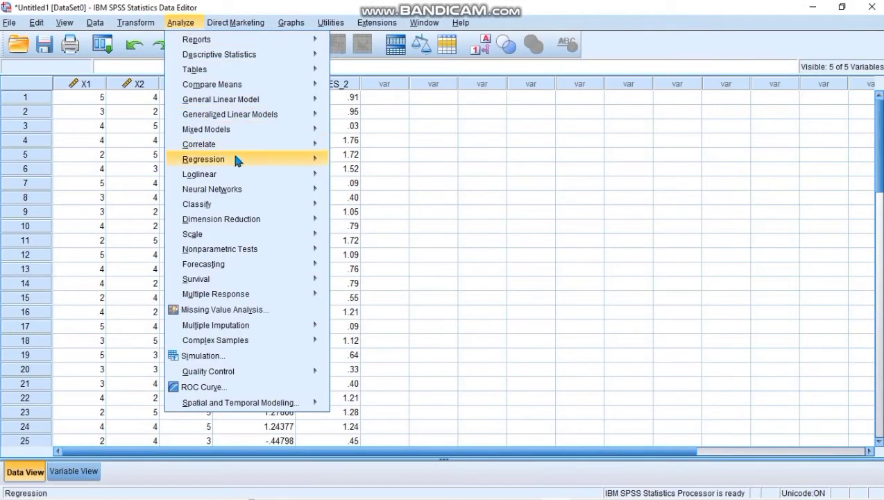
pyautogui.moveTo(235, 155)
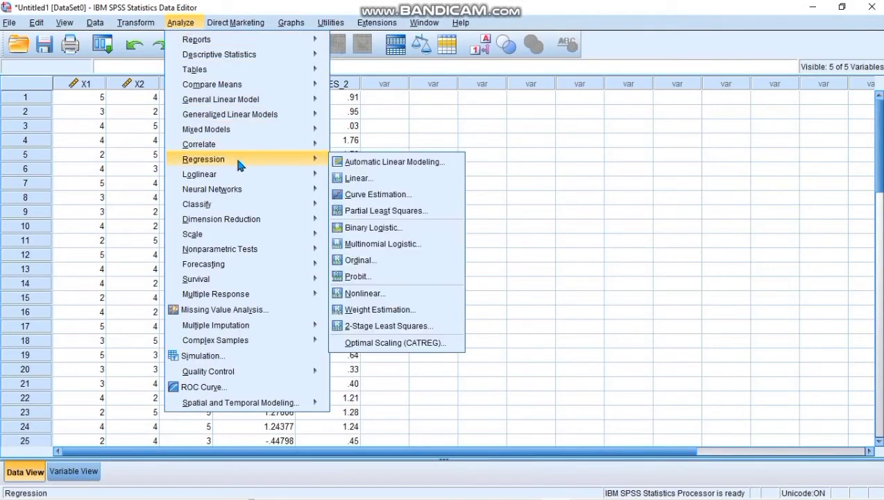
pyautogui.click(358, 178)
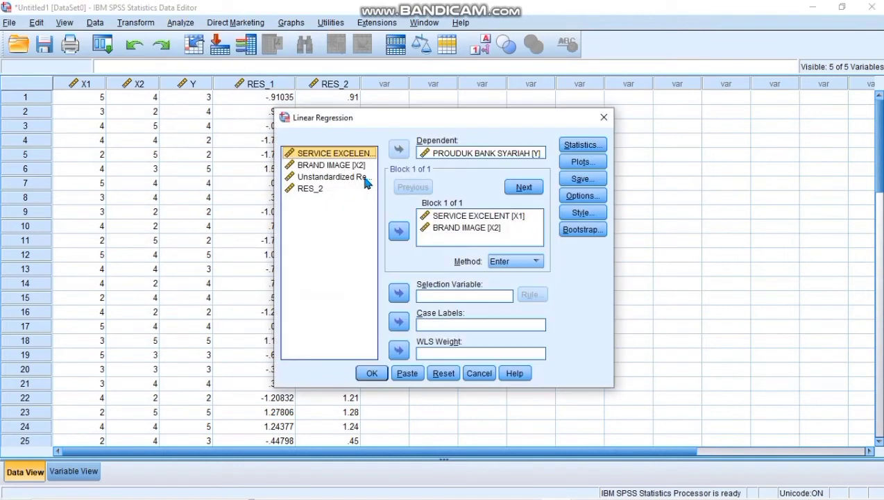
pyautogui.click(441, 154)
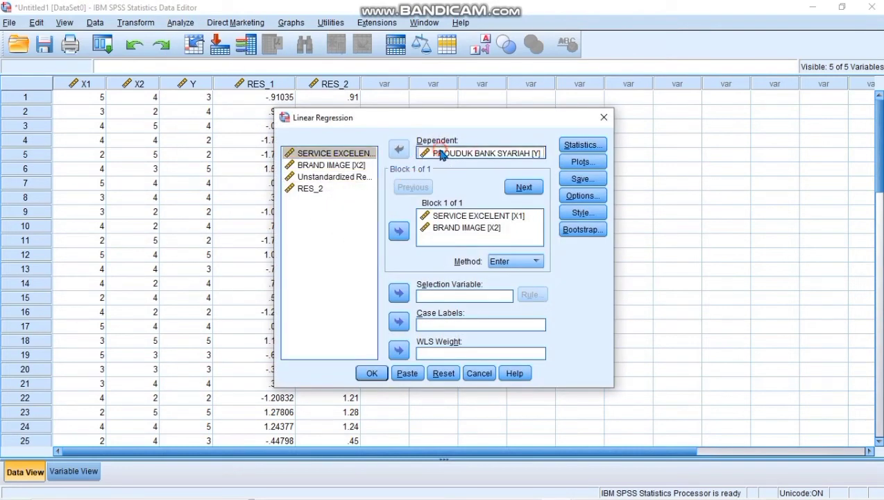
pyautogui.click(399, 150)
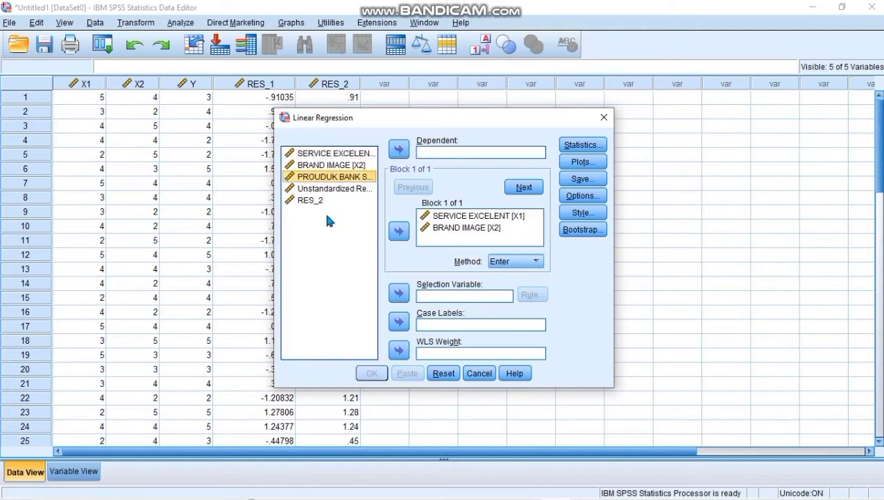
pyautogui.click(310, 202)
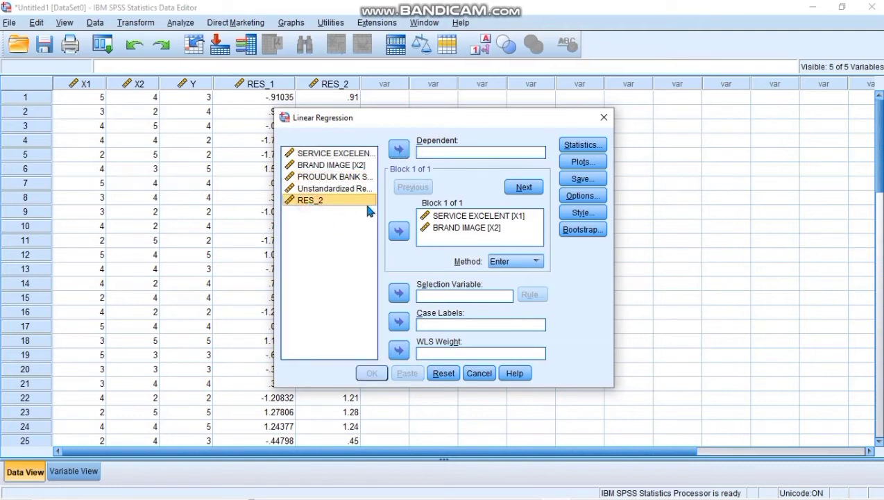
pyautogui.click(400, 150)
# Step: In the regression statistics, disable Descriptives, Collinearity diagnostics and Durbin-Watson, and enable the Covariance matrix
pyautogui.click(597, 147)
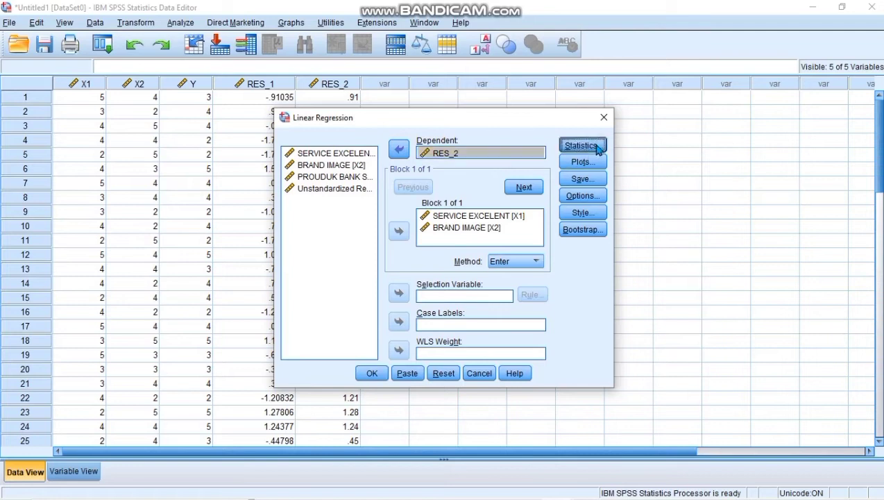
pyautogui.click(447, 205)
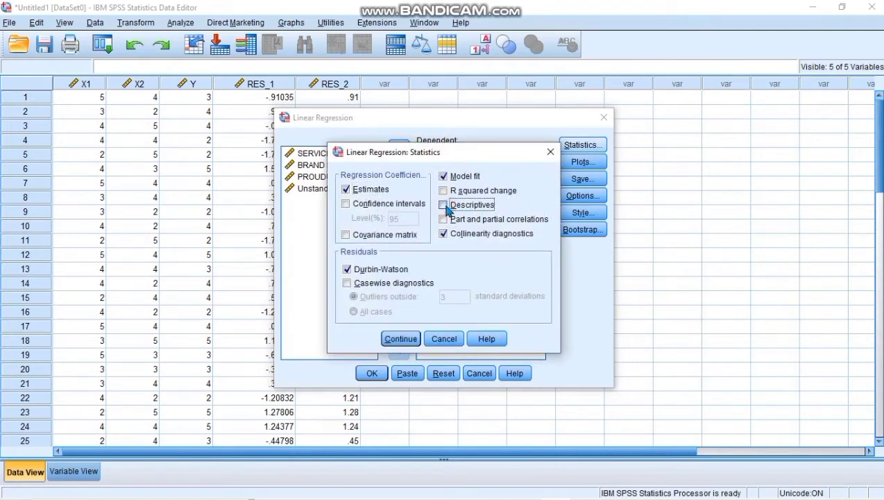
pyautogui.click(444, 234)
pyautogui.click(348, 236)
pyautogui.click(348, 270)
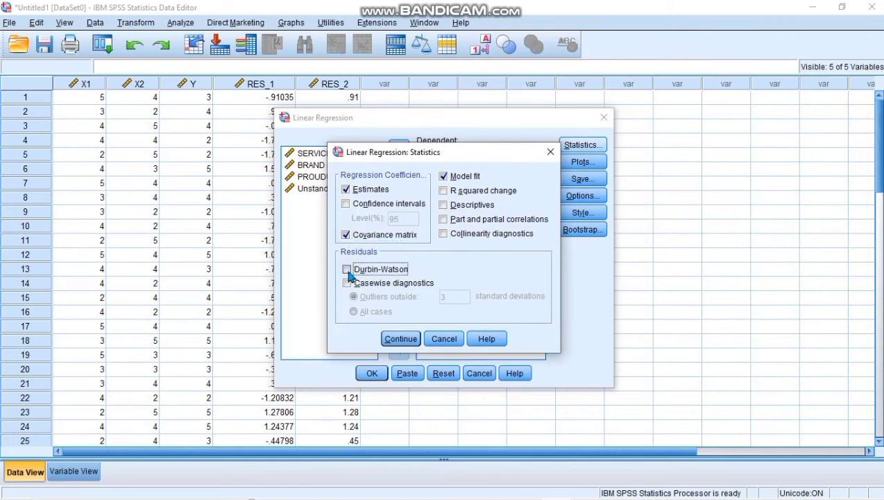
pyautogui.click(399, 338)
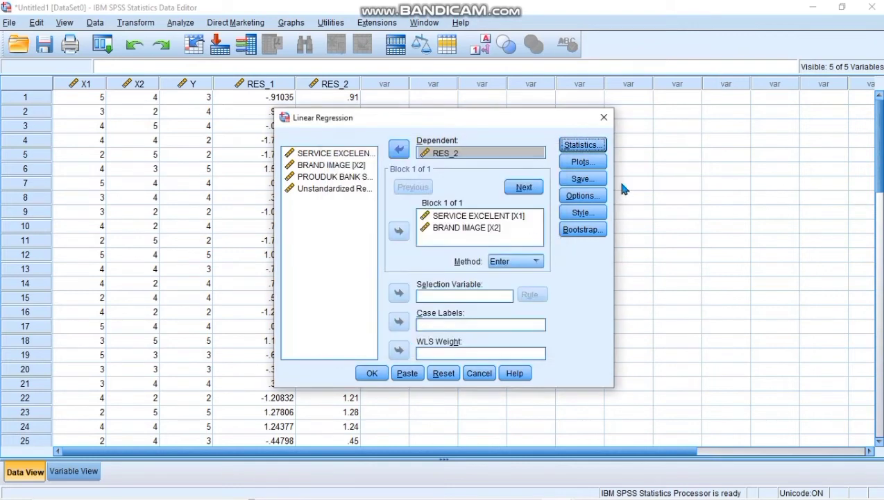
# Step: Disable the Histogram and Normal probability plot for the standardized residuals, then run the regression
pyautogui.click(583, 162)
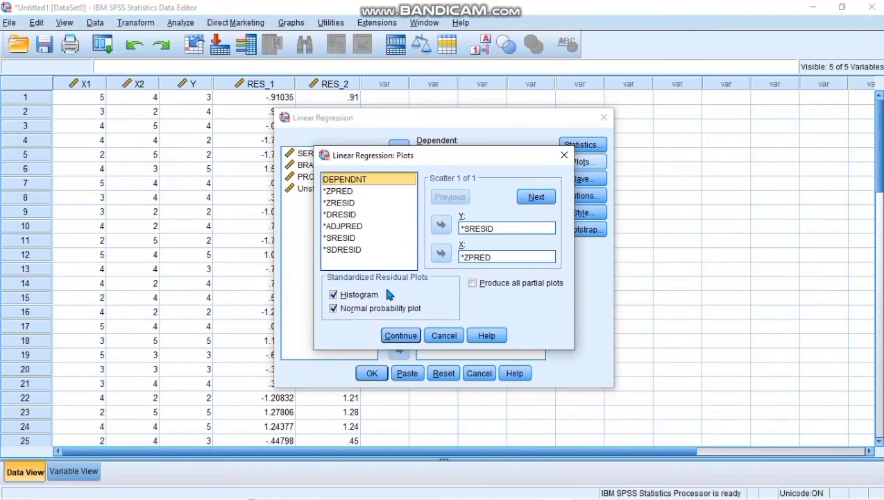
pyautogui.click(340, 295)
pyautogui.click(357, 309)
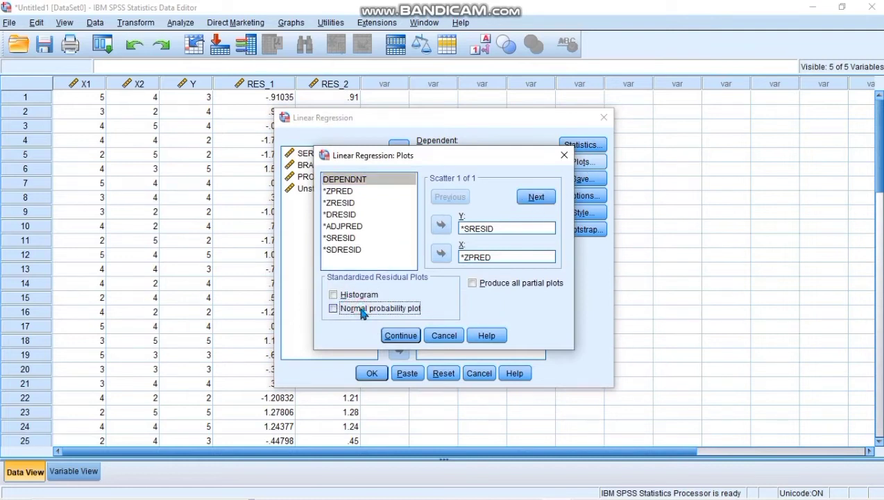
pyautogui.click(403, 336)
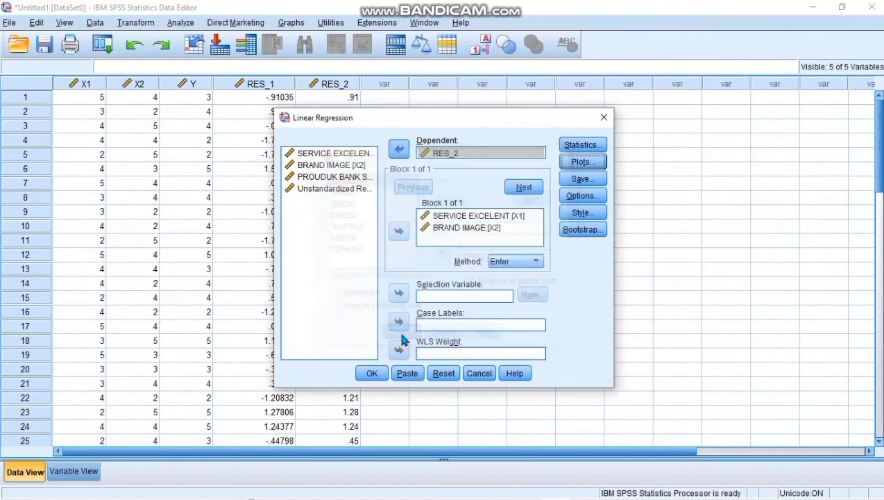
pyautogui.click(593, 179)
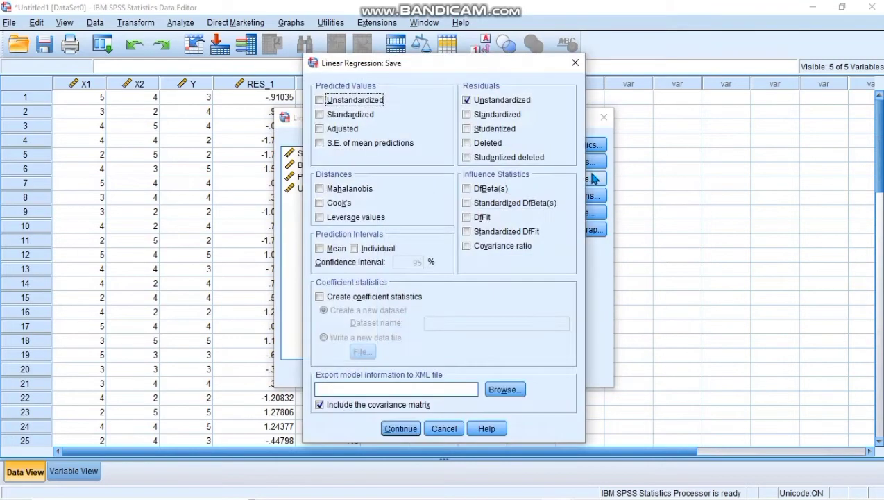
pyautogui.click(575, 62)
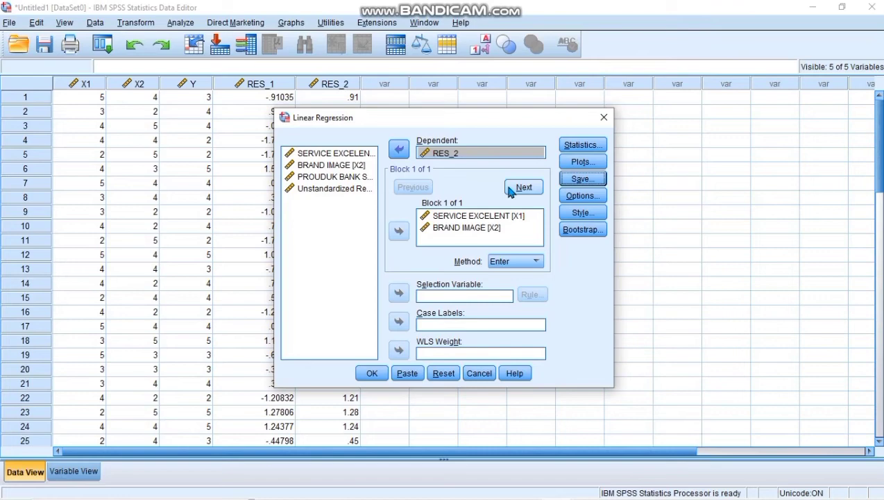
pyautogui.click(372, 374)
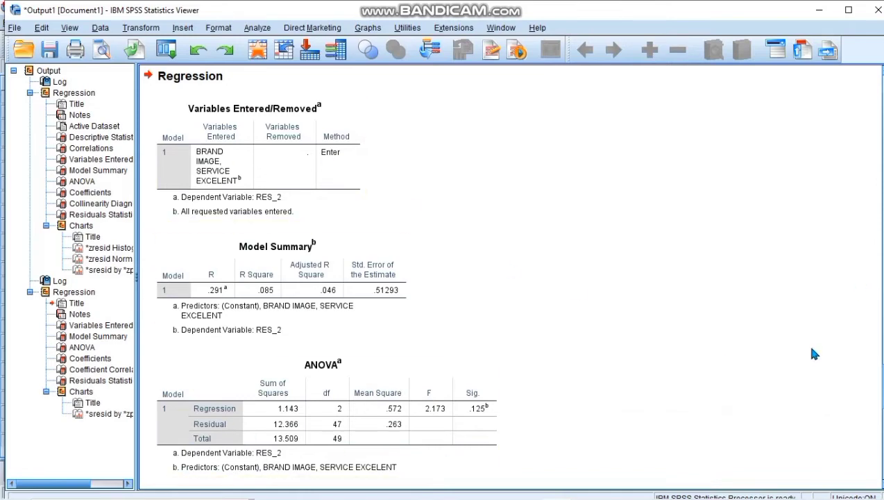
# Step: Review the whole output from the first regression's tables and charts through the RES_2 regression's coefficients, residual statistics and scatterplot
pyautogui.moveTo(883, 357)
pyautogui.mouseDown()
pyautogui.moveTo(882, 444)
pyautogui.moveTo(883, 96)
pyautogui.moveTo(879, 461)
pyautogui.moveTo(881, 69)
pyautogui.mouseUp()
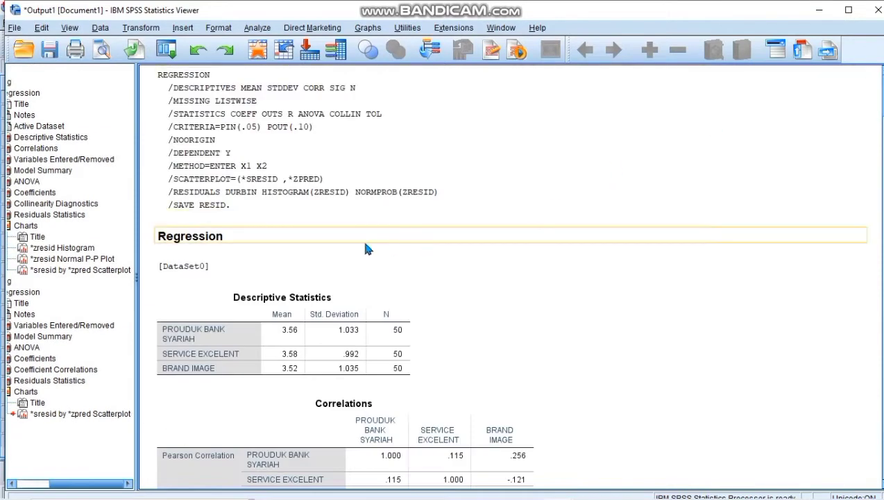
pyautogui.scroll(-5, 507, 277)
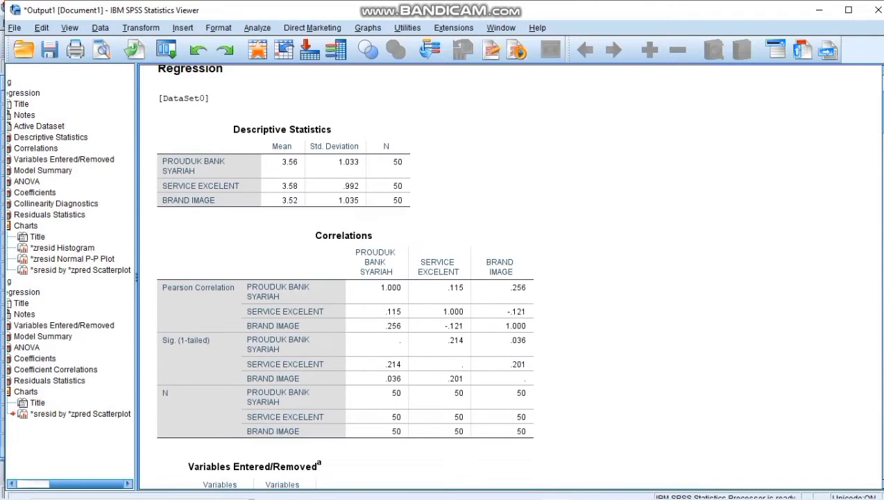
pyautogui.scroll(-10, 344, 275)
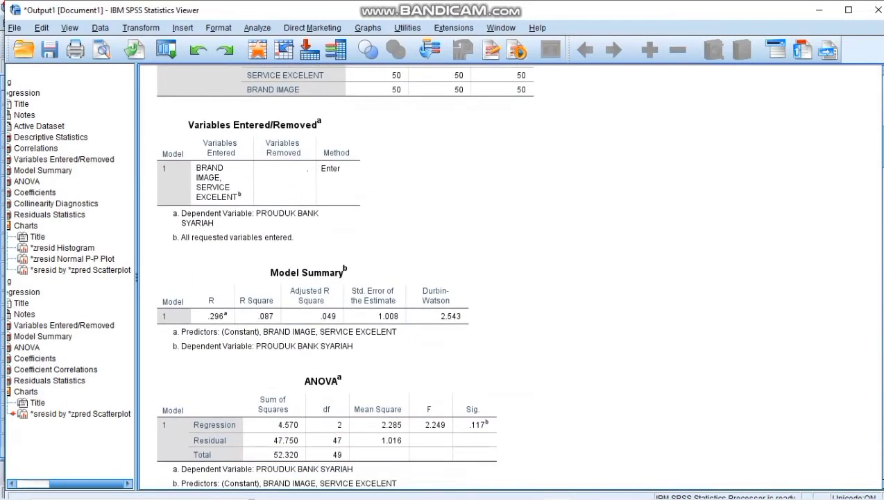
pyautogui.scroll(-9, 389, 278)
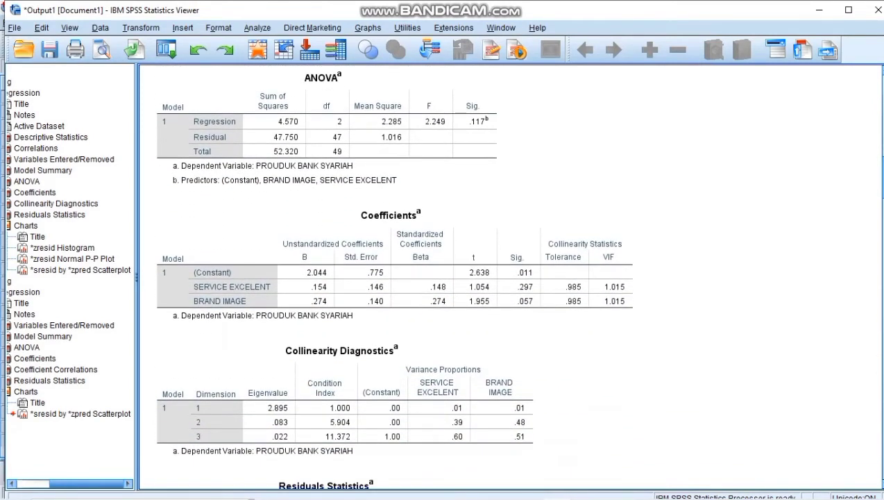
pyautogui.scroll(-8, 394, 275)
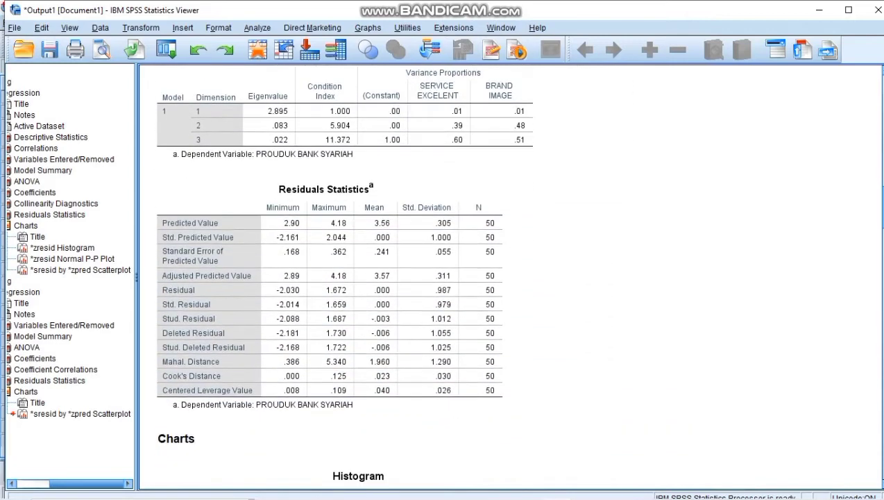
pyautogui.scroll(2, 393, 276)
pyautogui.scroll(-13, 389, 277)
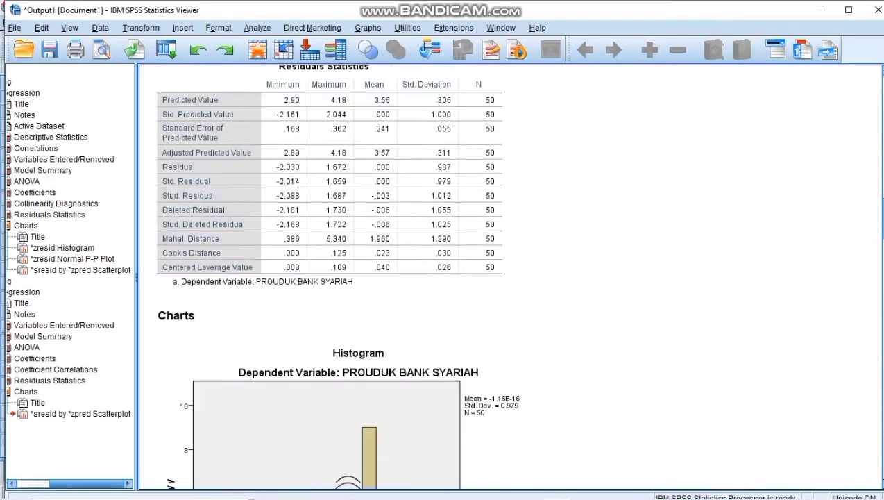
pyautogui.scroll(-10, 389, 277)
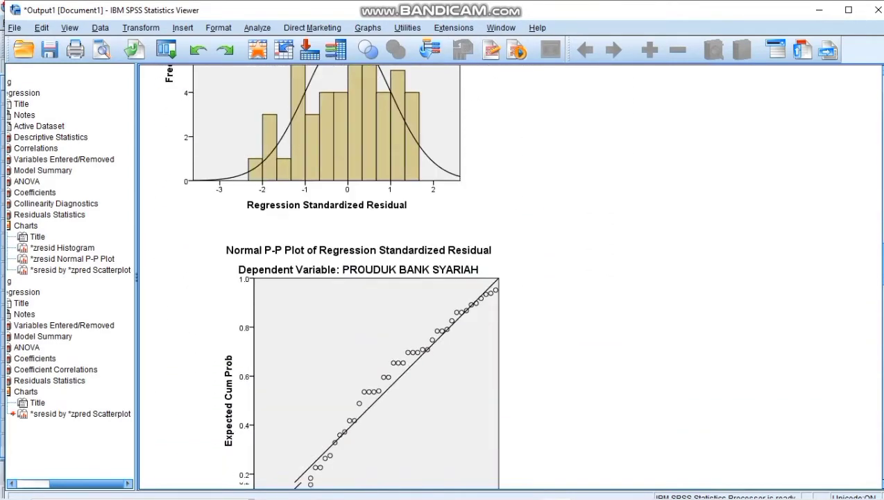
pyautogui.scroll(-10, 389, 277)
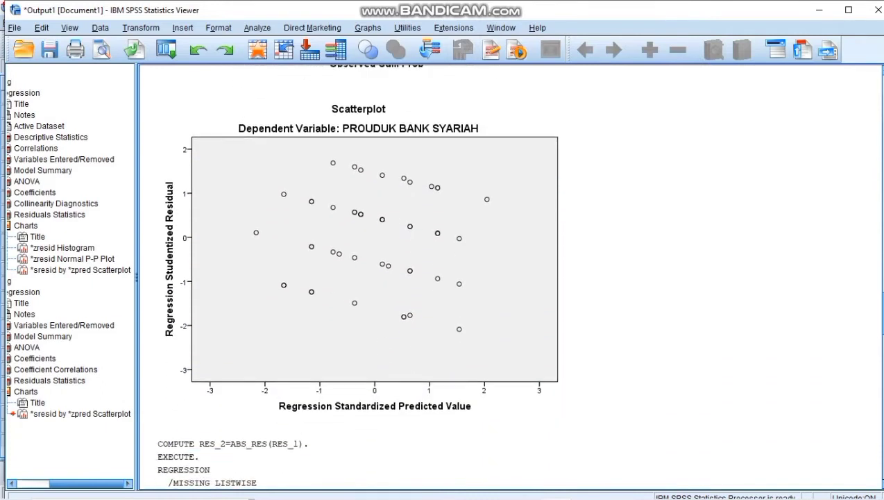
pyautogui.scroll(-16, 389, 277)
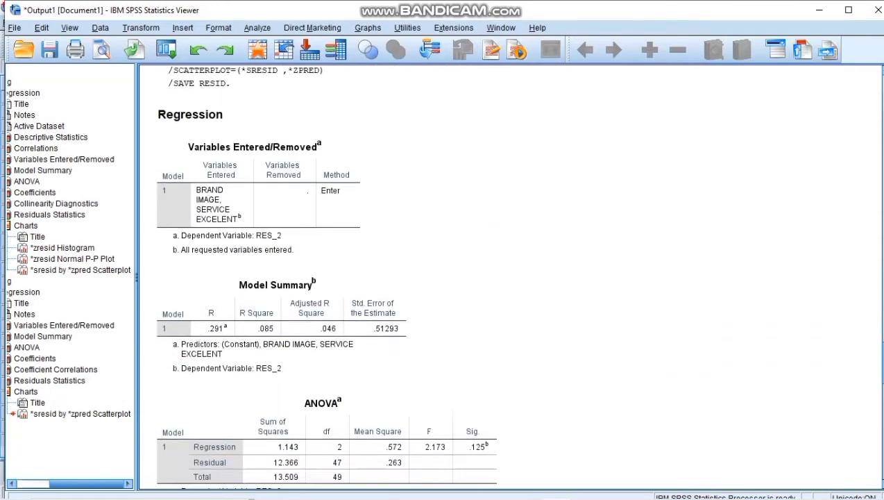
pyautogui.scroll(-2, 389, 278)
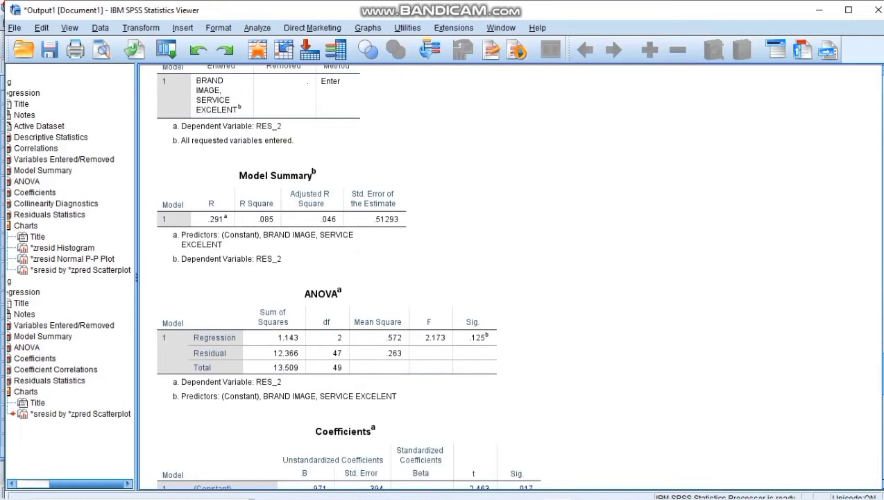
pyautogui.scroll(-8, 389, 278)
pyautogui.scroll(-5, 389, 278)
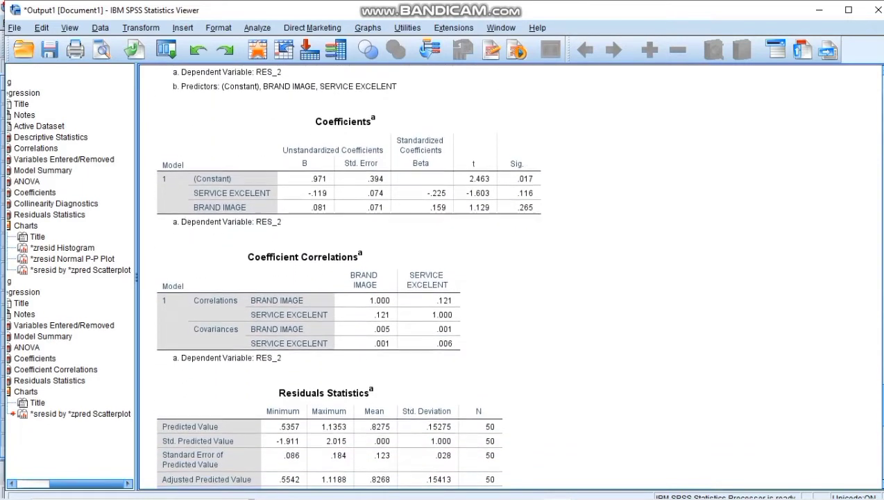
pyautogui.scroll(-12, 389, 277)
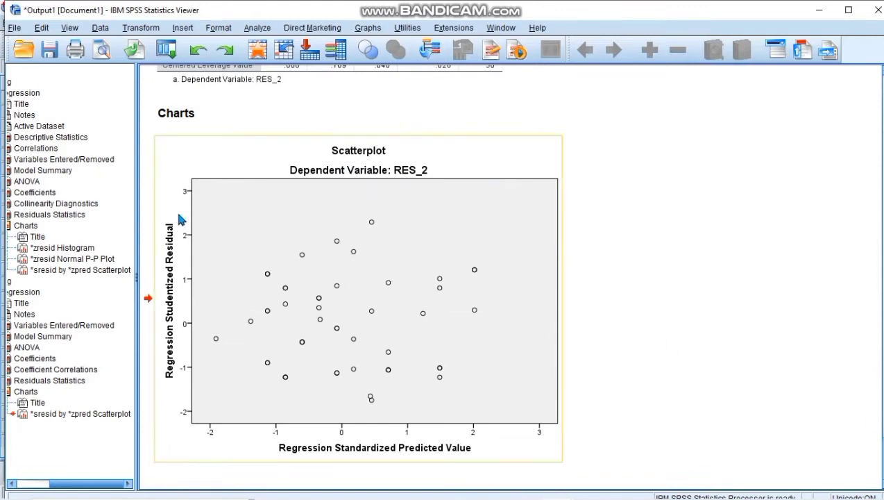
# Step: Set up an export of all output as a Word/RTF document named HASIL OUTPUT UTS IMBI in the Documents folder
pyautogui.click(15, 29)
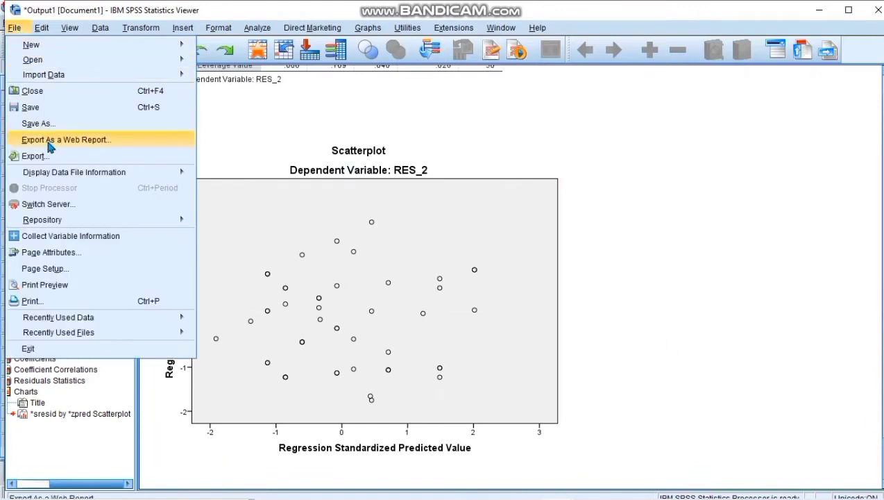
pyautogui.click(54, 161)
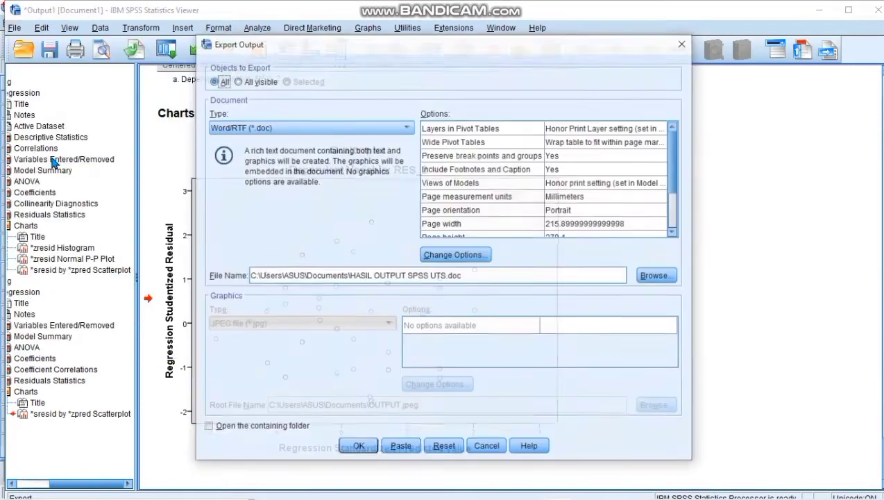
pyautogui.click(652, 277)
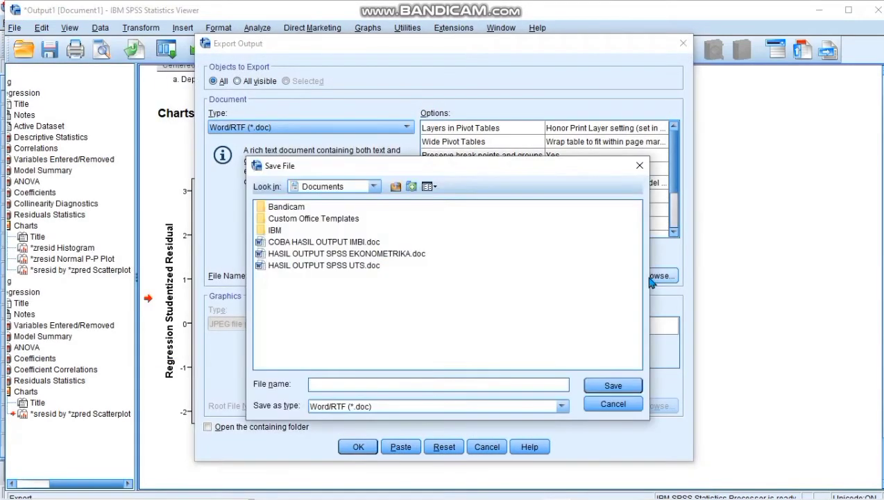
pyautogui.click(326, 389)
pyautogui.write('HA')
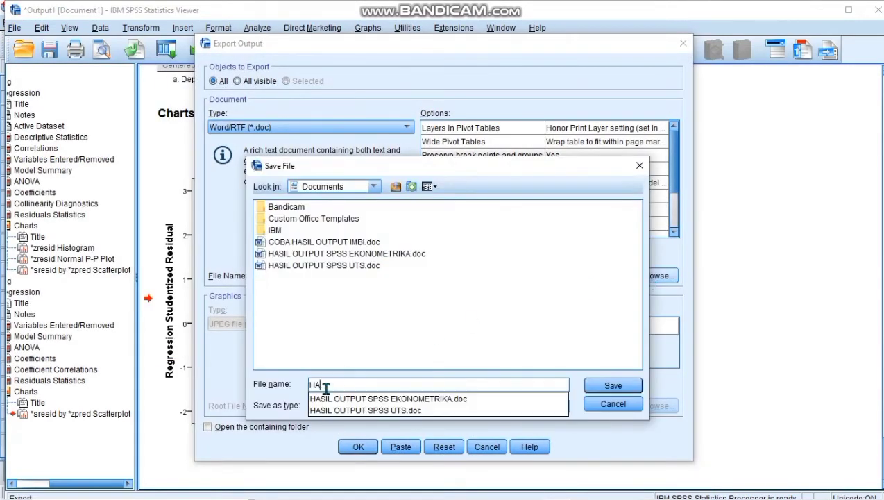
pyautogui.write('SIL OUTPUT UTS IMBI')
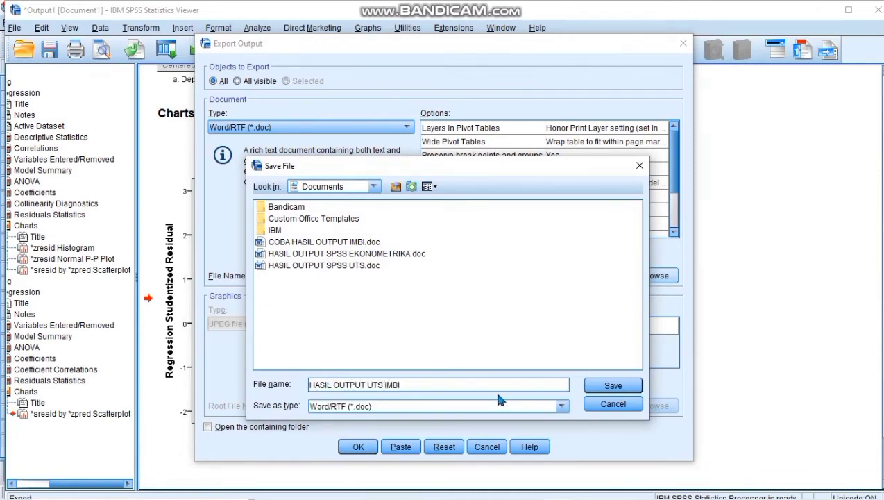
pyautogui.click(612, 386)
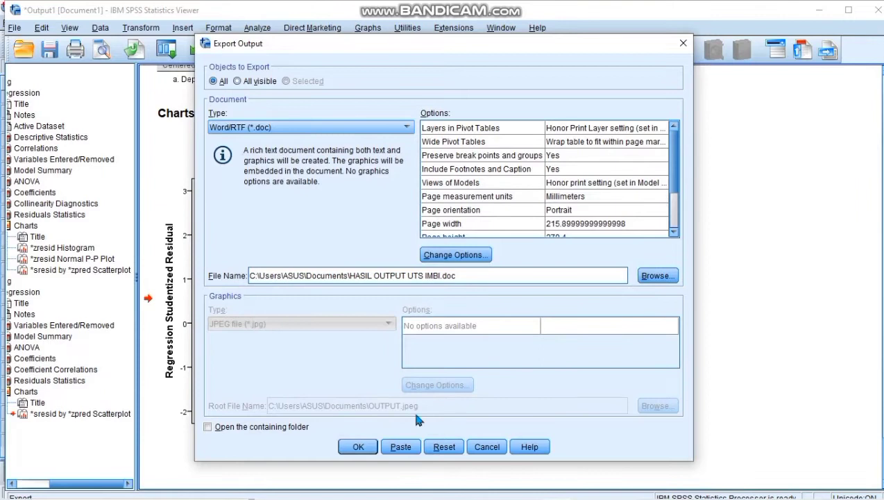
# Step: Run the configured Word/RTF output export and return to the data set in the Data Editor
pyautogui.click(360, 447)
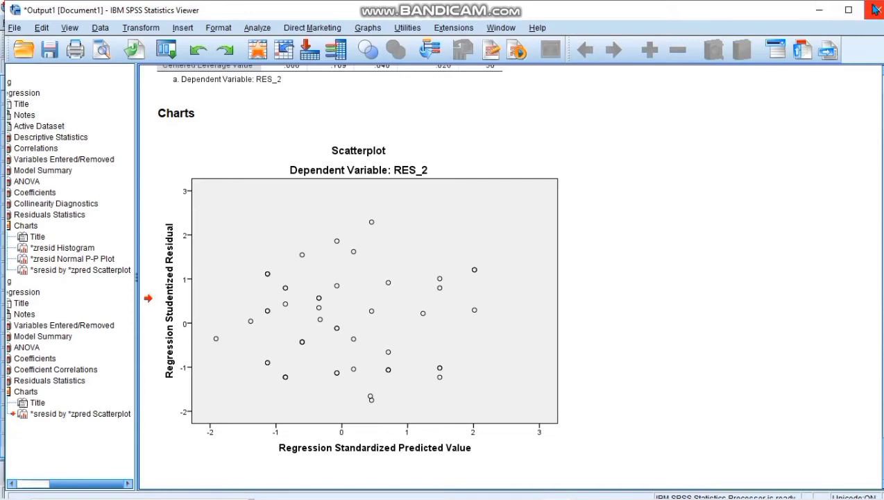
pyautogui.click(819, 9)
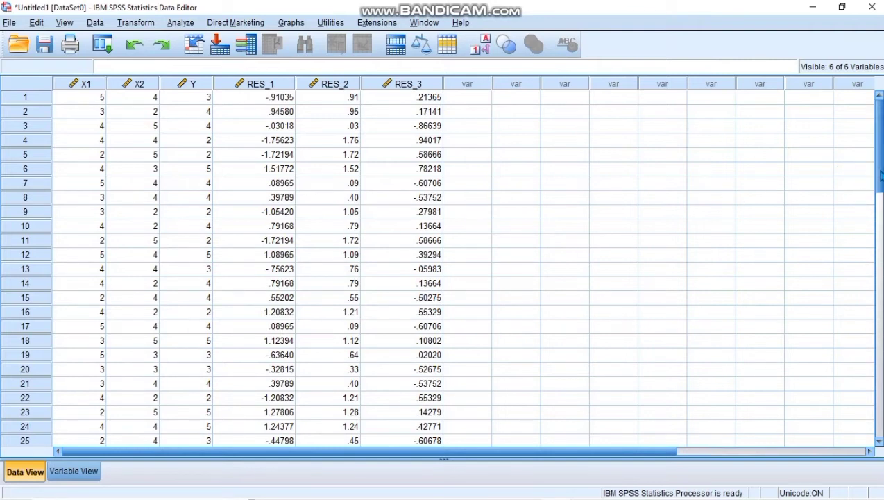
pyautogui.moveTo(881, 176)
pyautogui.mouseDown()
pyautogui.moveTo(878, 303)
pyautogui.moveTo(878, 174)
pyautogui.mouseUp()
# Step: Save the data set as SPSS UTS IMBI in SPSS Statistics (*.sav) format in the Documents folder
pyautogui.click(233, 124)
pyautogui.click(45, 45)
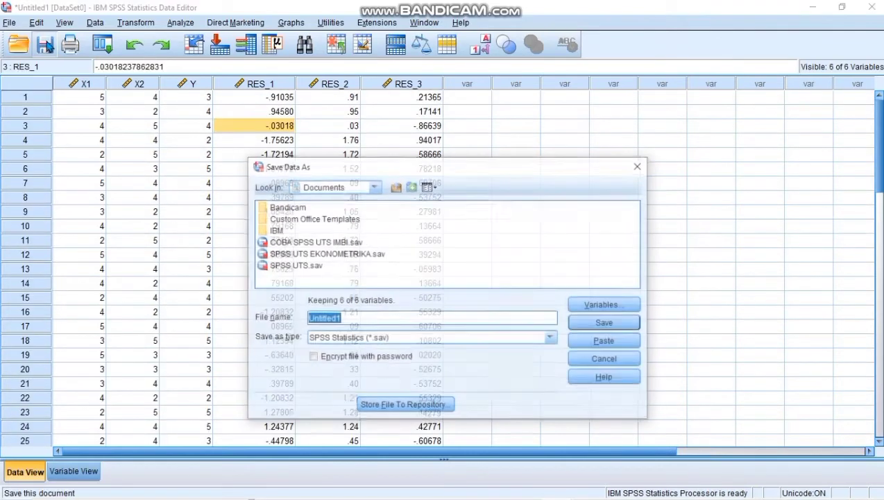
pyautogui.write('SPSS UTS IMBI')
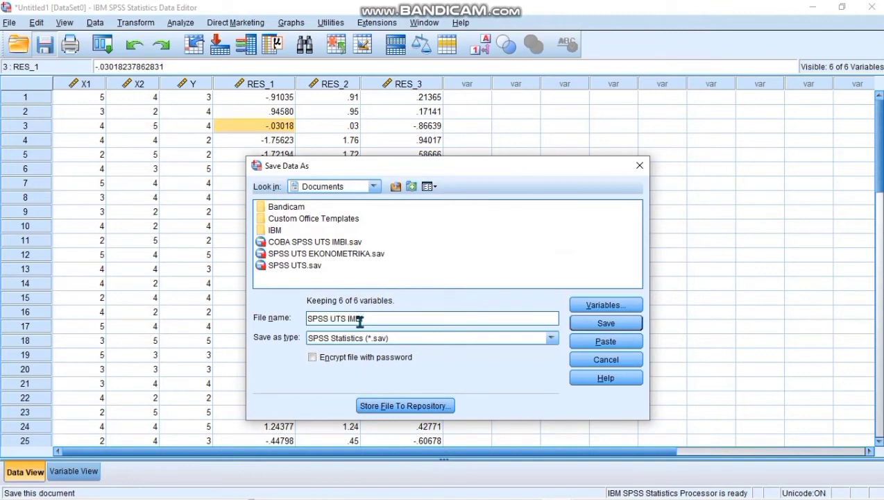
pyautogui.click(630, 327)
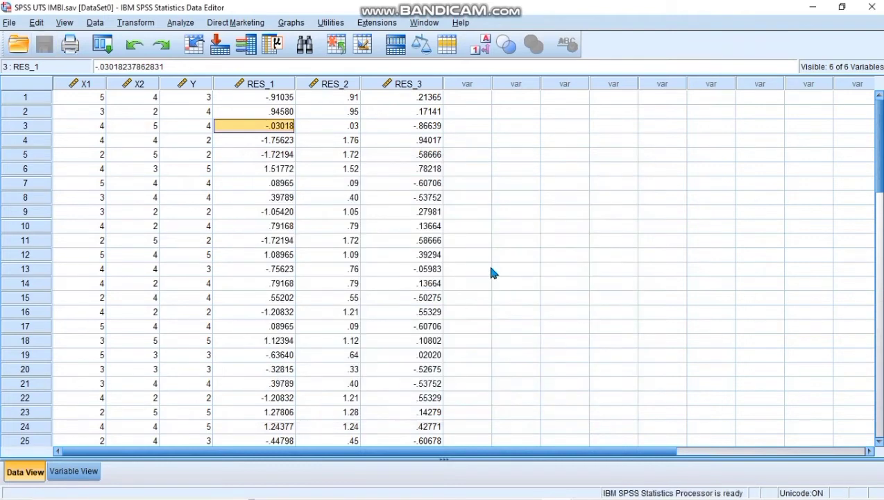
# Step: Exit SPSS Statistics, saving the output viewer contents as SPSS HASIL OUTPUT IMBI in the Documents folder
pyautogui.click(872, 7)
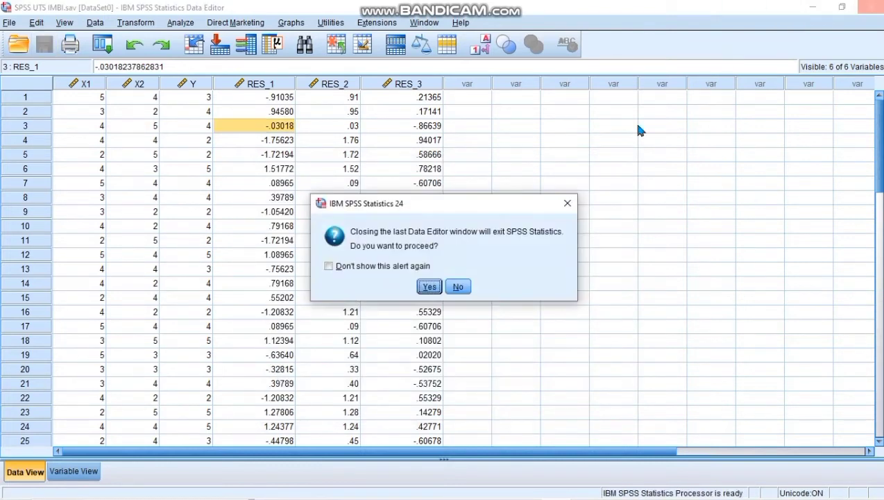
pyautogui.click(431, 288)
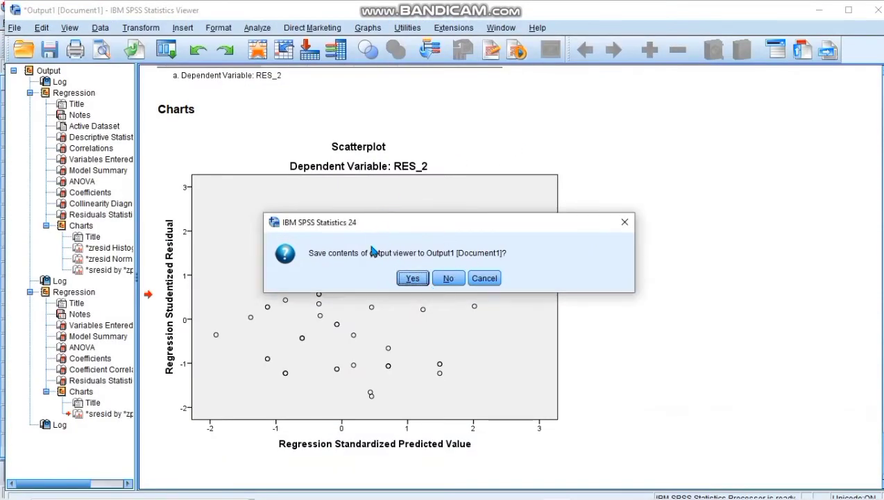
pyautogui.click(412, 278)
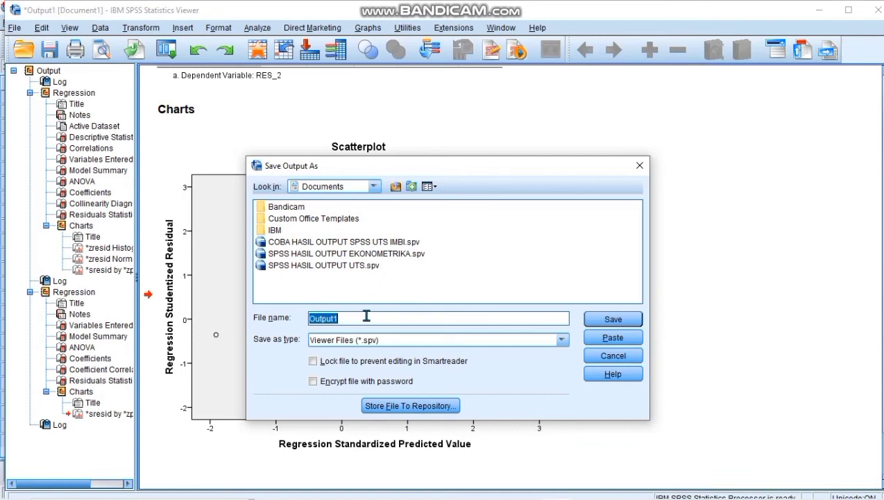
pyautogui.write('SP')
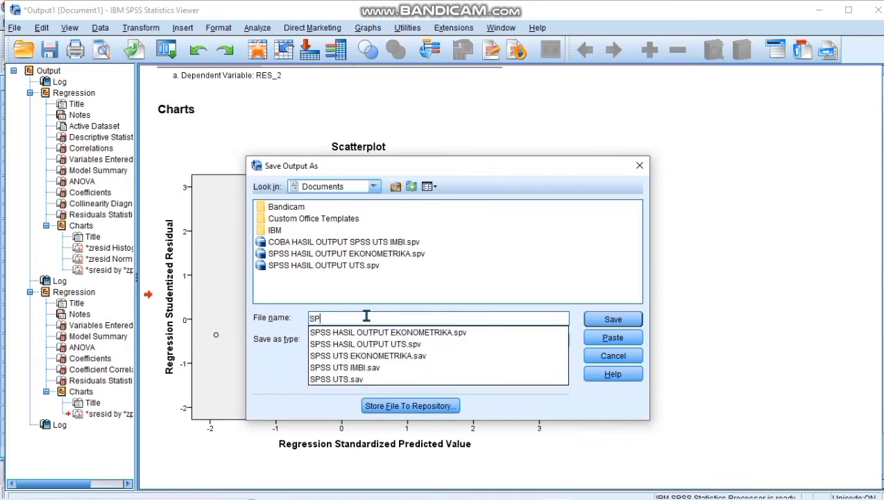
pyautogui.write('SS HASIL O')
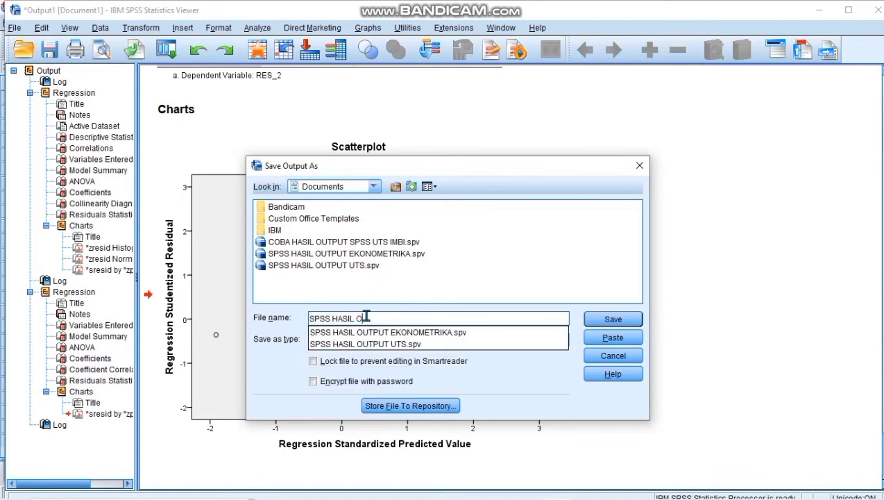
pyautogui.write('UTPUT IMBI')
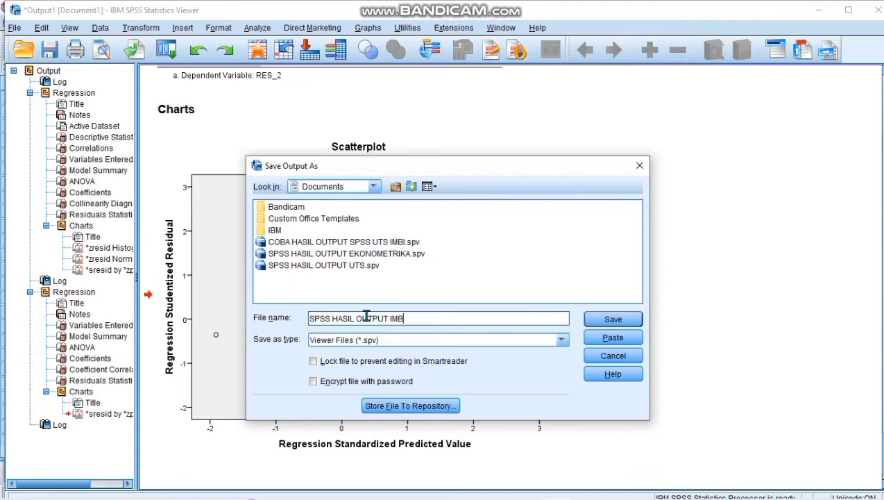
pyautogui.click(614, 320)
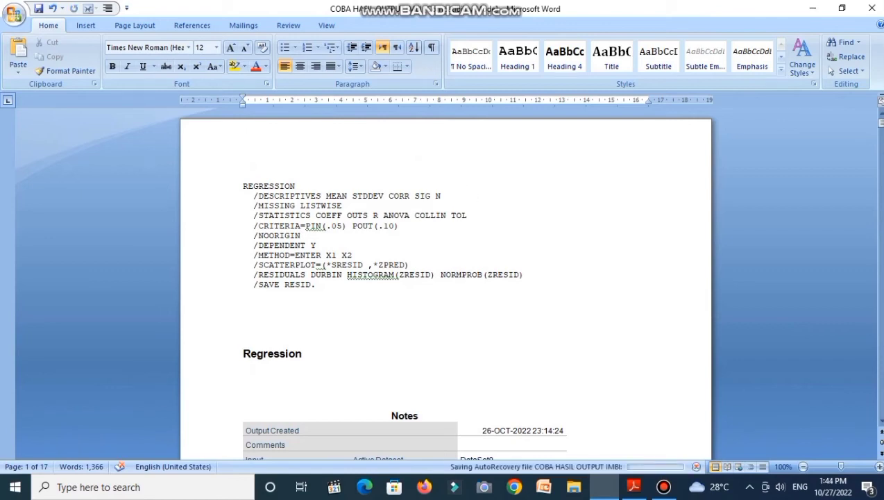
# Step: Review the Word output document from the first regression's tables and charts through the HASIL MEMBACA section on classical assumptions
pyautogui.moveTo(880, 123); pyautogui.dragTo(881, 169)
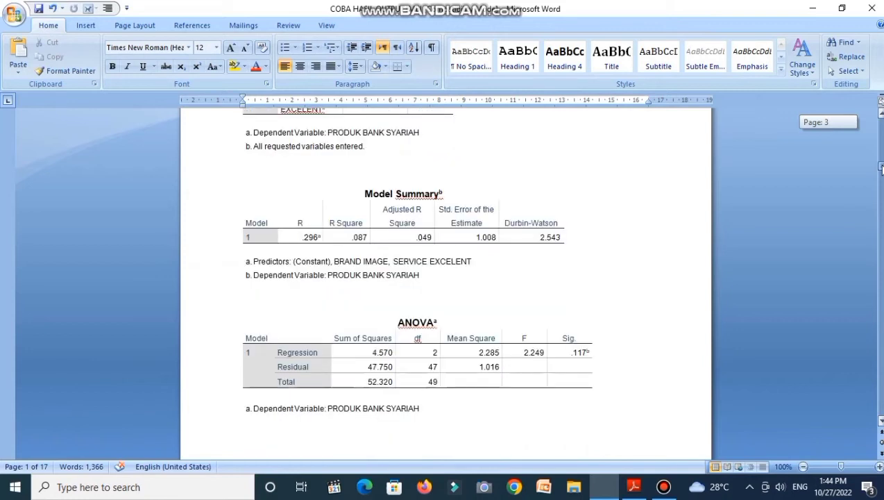
pyautogui.moveTo(880, 170); pyautogui.dragTo(880, 216)
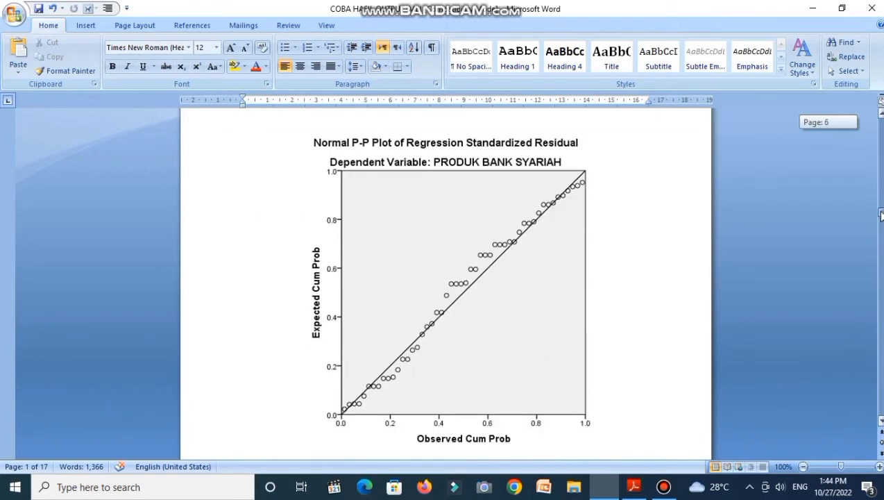
pyautogui.moveTo(880, 215); pyautogui.dragTo(880, 230)
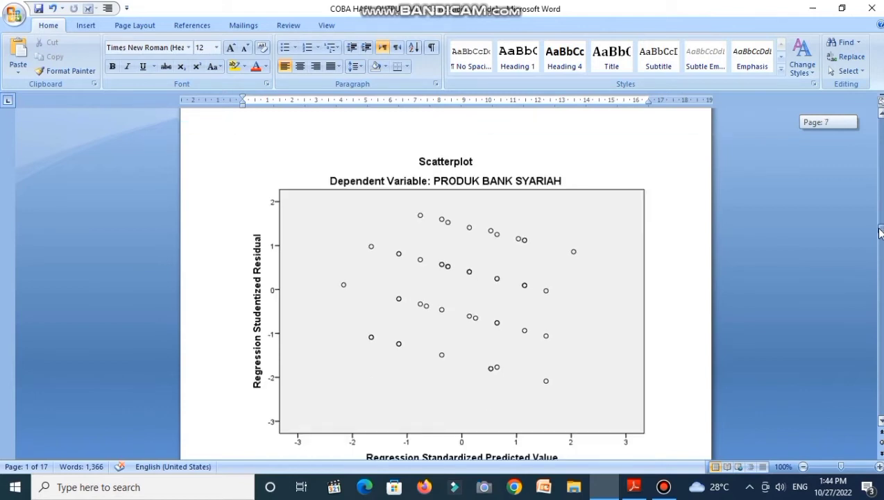
pyautogui.moveTo(880, 233); pyautogui.dragTo(880, 275)
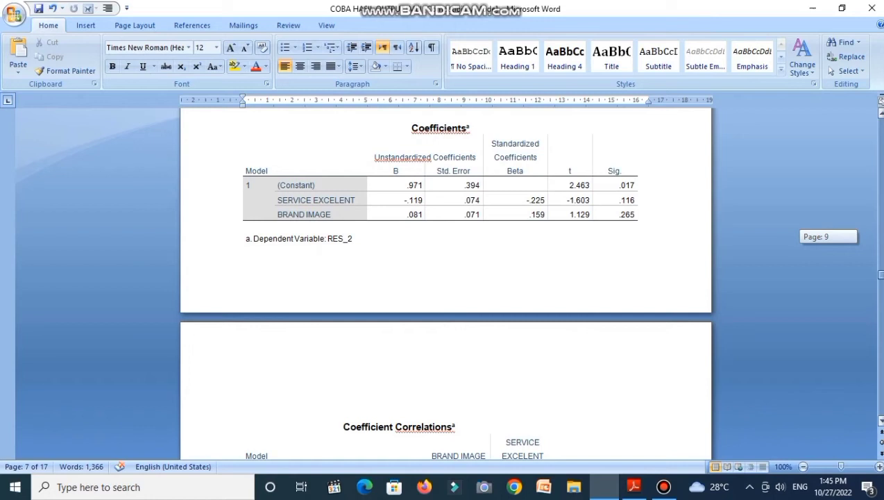
pyautogui.moveTo(880, 275); pyautogui.dragTo(862, 319)
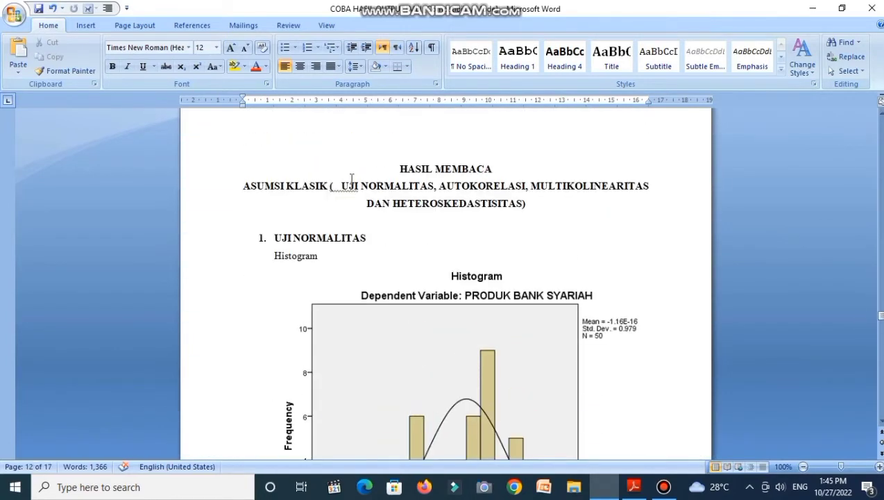
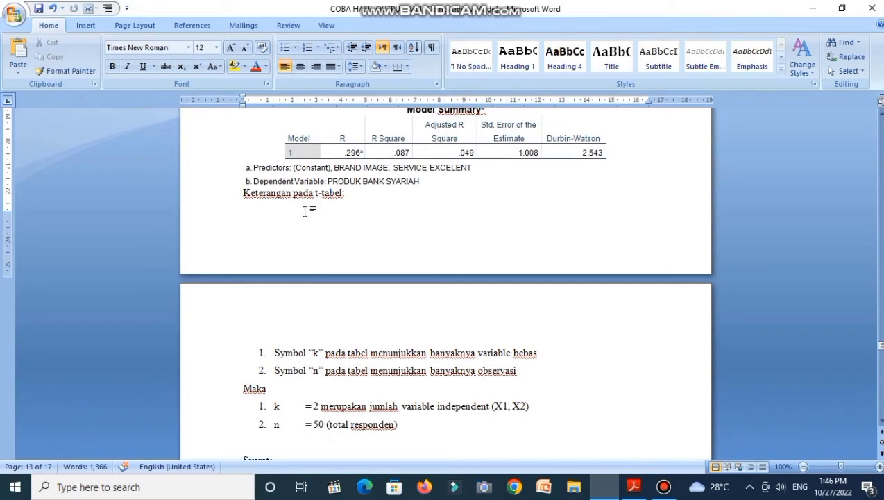
# Step: Switch to the tabel-dw PDF in Adobe Reader and look up the dL and dU values for n=50 and k=2
pyautogui.click(626, 492)
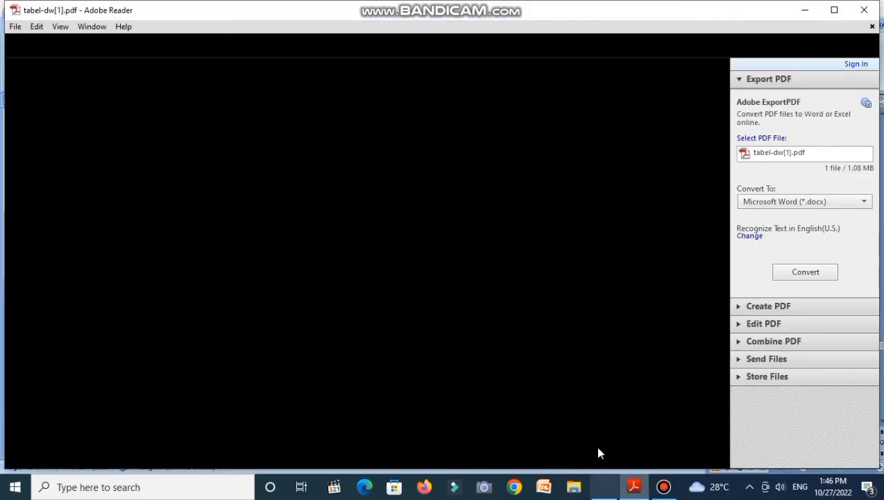
pyautogui.moveTo(721, 123)
pyautogui.mouseDown()
pyautogui.moveTo(722, 81)
pyautogui.moveTo(722, 111)
pyautogui.mouseUp()
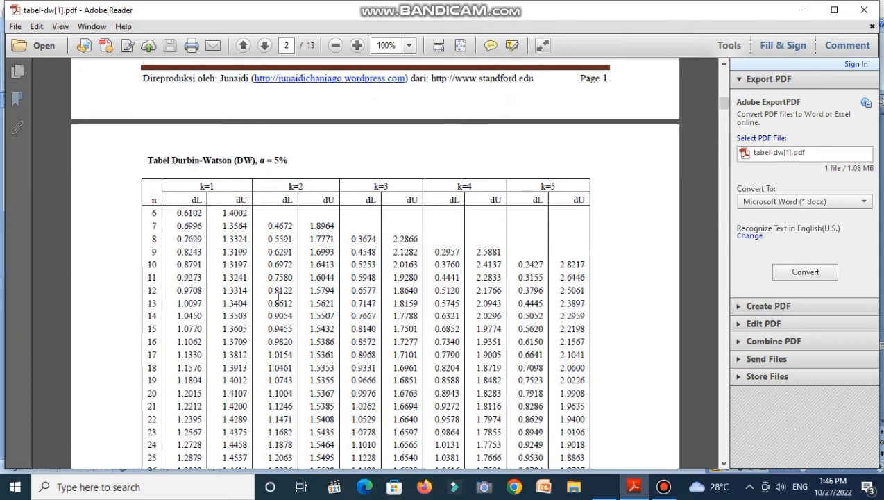
pyautogui.moveTo(725, 104); pyautogui.dragTo(726, 119)
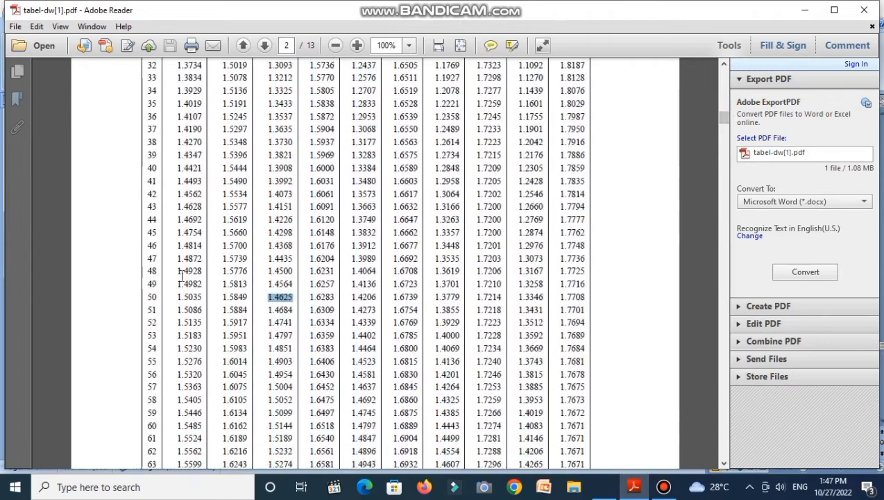
pyautogui.doubleClick(152, 296)
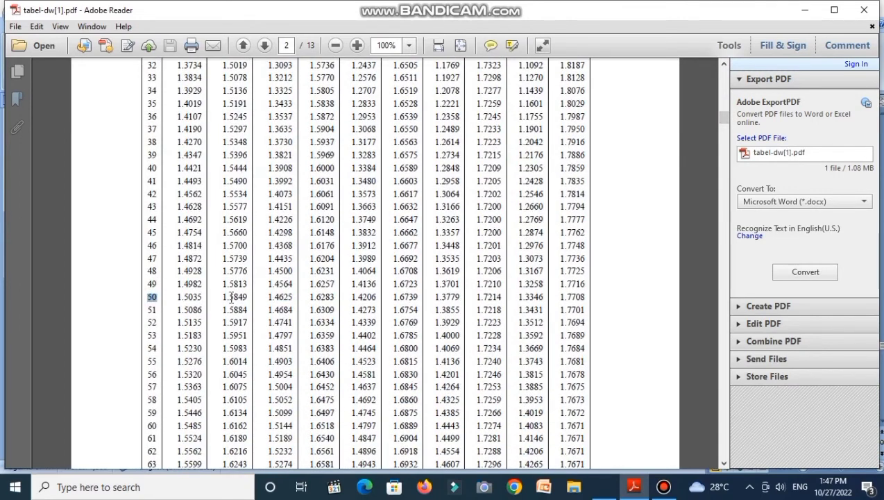
pyautogui.moveTo(263, 296); pyautogui.dragTo(337, 299)
# Step: Return to the Word document and examine the autocorrelation criteria, the Du and dL calculations, and the conclusion
pyautogui.click(603, 487)
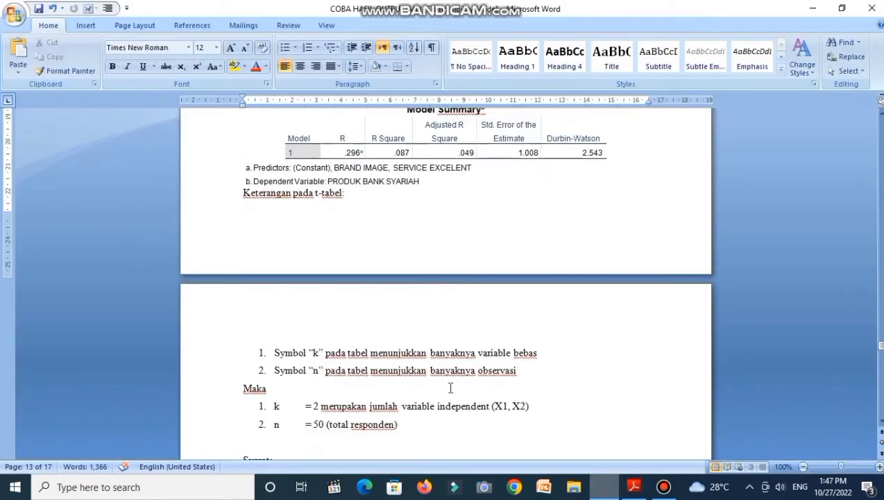
pyautogui.moveTo(879, 341); pyautogui.dragTo(879, 351)
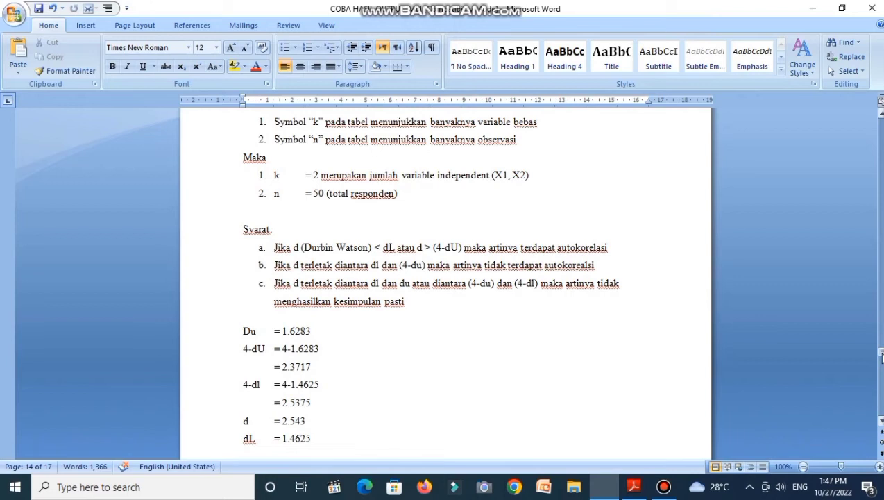
pyautogui.moveTo(880, 355); pyautogui.dragTo(881, 358)
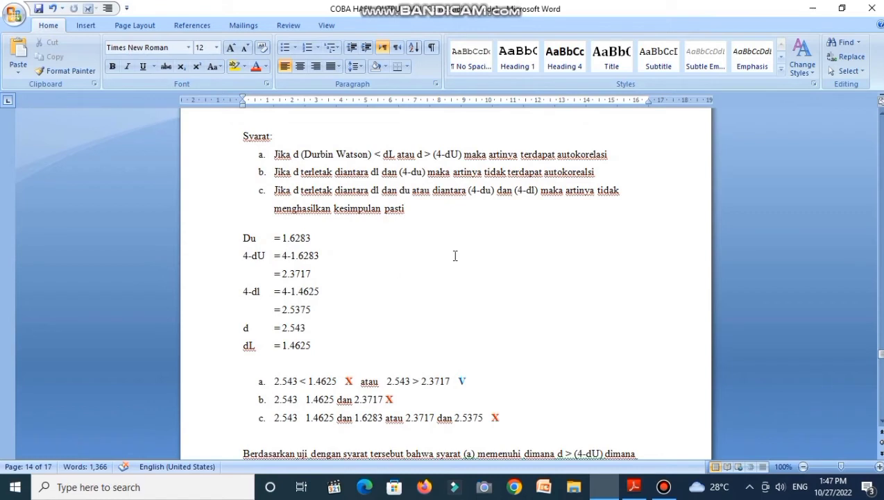
pyautogui.moveTo(879, 354); pyautogui.dragTo(880, 359)
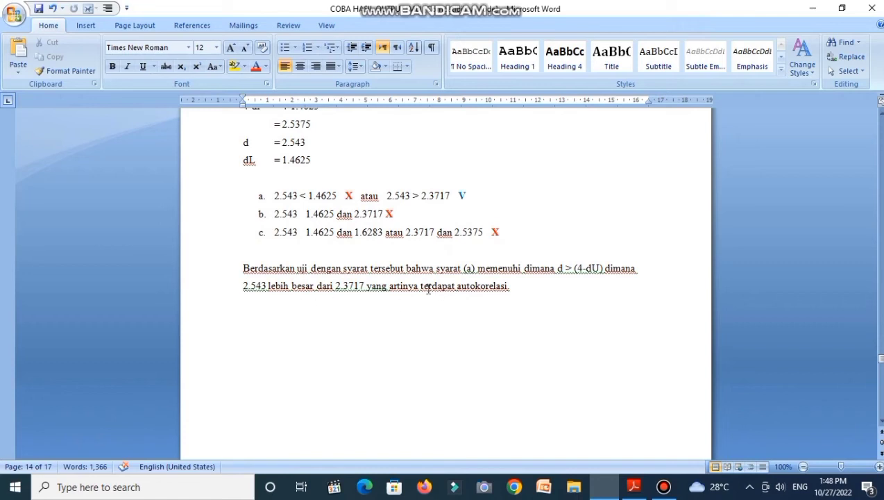
pyautogui.moveTo(420, 285); pyautogui.dragTo(480, 293)
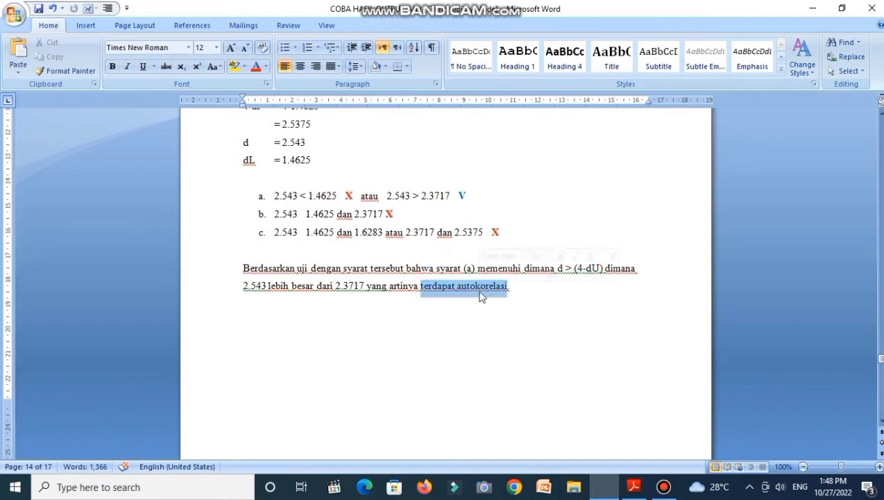
pyautogui.click(563, 357)
pyautogui.moveTo(880, 361)
pyautogui.mouseDown()
pyautogui.moveTo(875, 351)
pyautogui.moveTo(877, 357)
pyautogui.mouseUp()
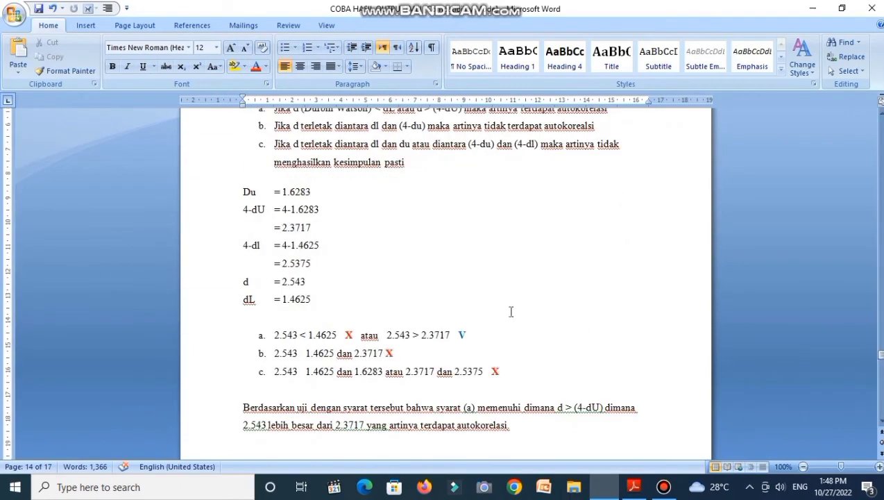
# Step: Compare the Du and dL values in the Word calculation with the n=50, k=2 entries in the Durbin-Watson table PDF
pyautogui.moveTo(284, 191); pyautogui.dragTo(312, 192)
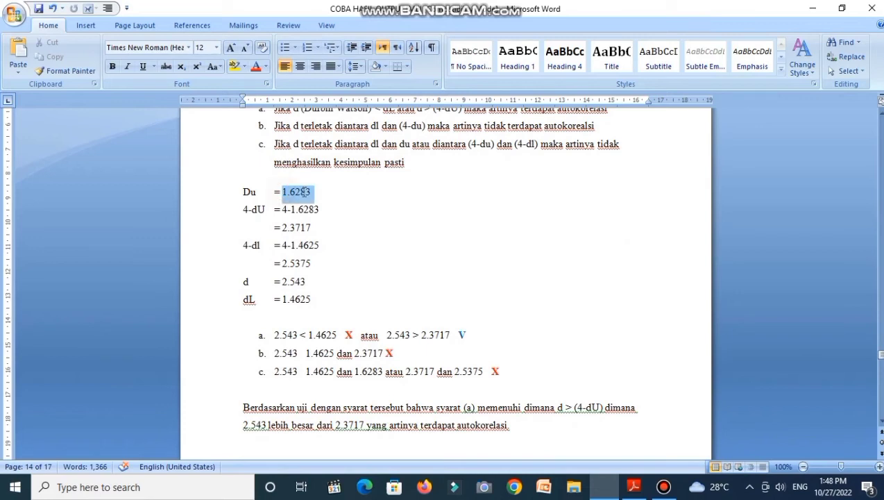
pyautogui.click(361, 274)
pyautogui.click(634, 488)
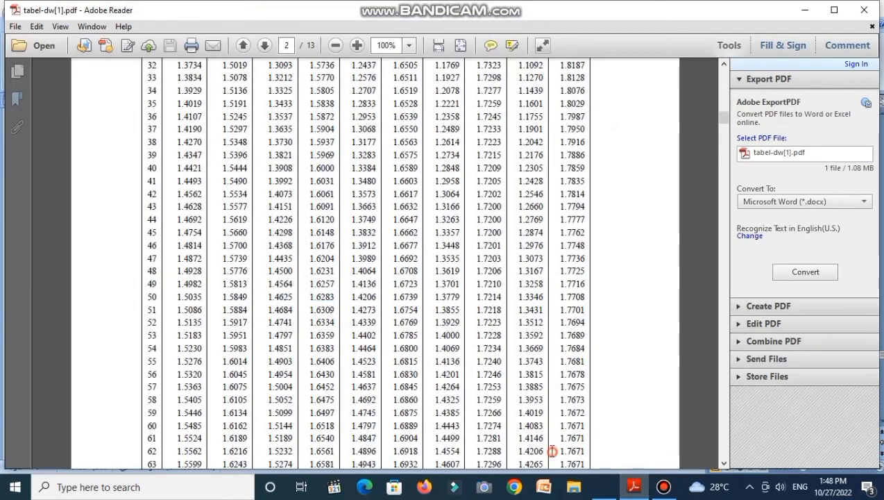
pyautogui.click(601, 488)
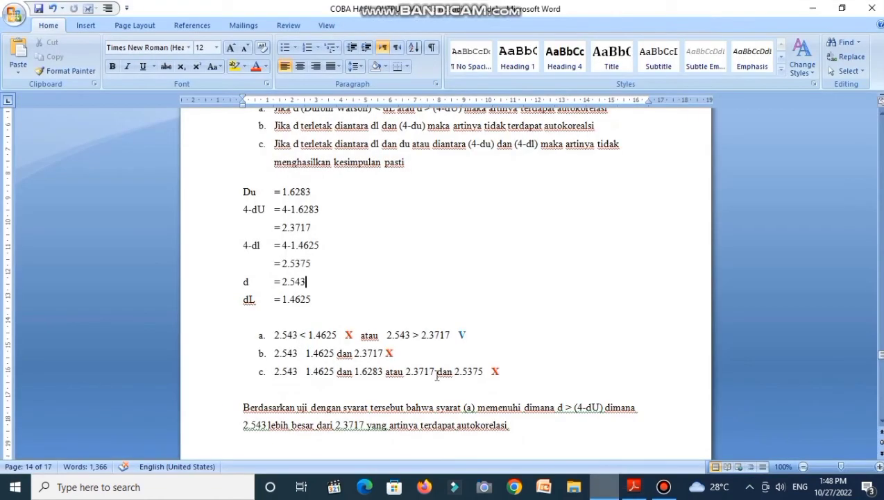
pyautogui.doubleClick(283, 300)
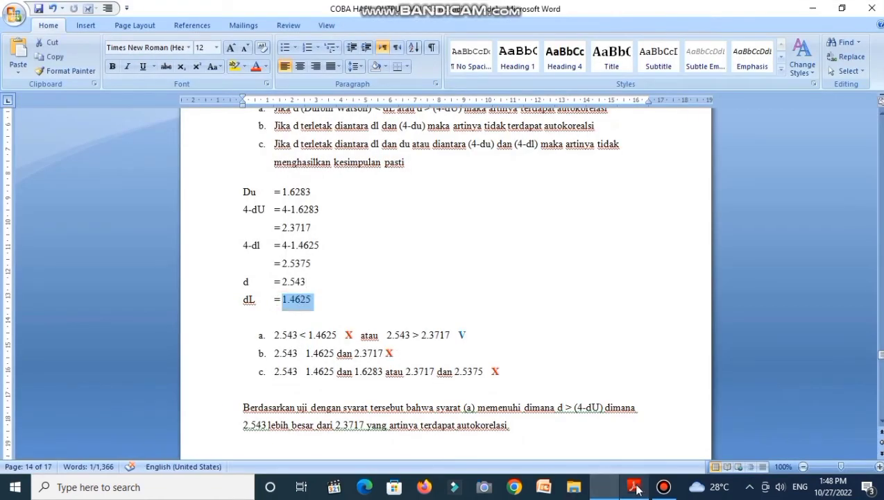
pyautogui.click(634, 487)
pyautogui.click(326, 347)
pyautogui.click(269, 297)
pyautogui.moveTo(269, 297); pyautogui.dragTo(288, 298)
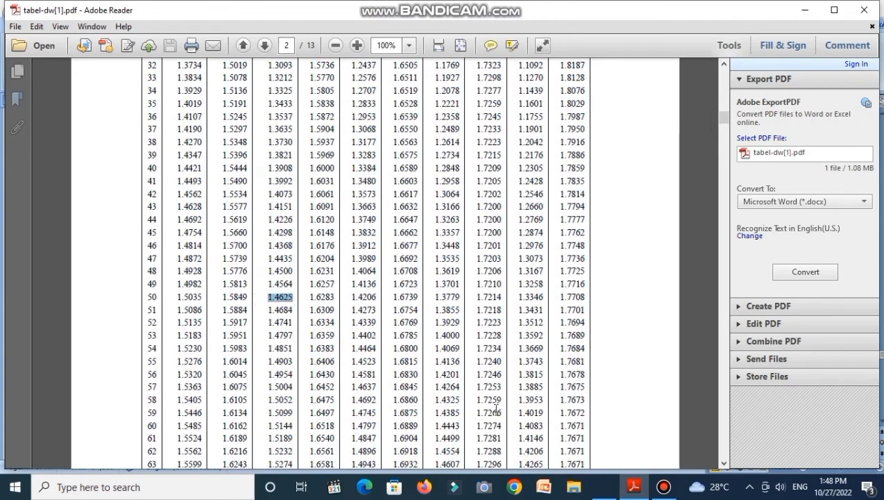
# Step: Return to Word and highlight the Durbin-Watson value in yellow in the Model Summary table under UJI AUTOKORELASI
pyautogui.click(603, 486)
pyautogui.moveTo(277, 281); pyautogui.dragTo(305, 282)
pyautogui.moveTo(880, 355); pyautogui.dragTo(879, 340)
pyautogui.moveTo(583, 340); pyautogui.dragTo(602, 343)
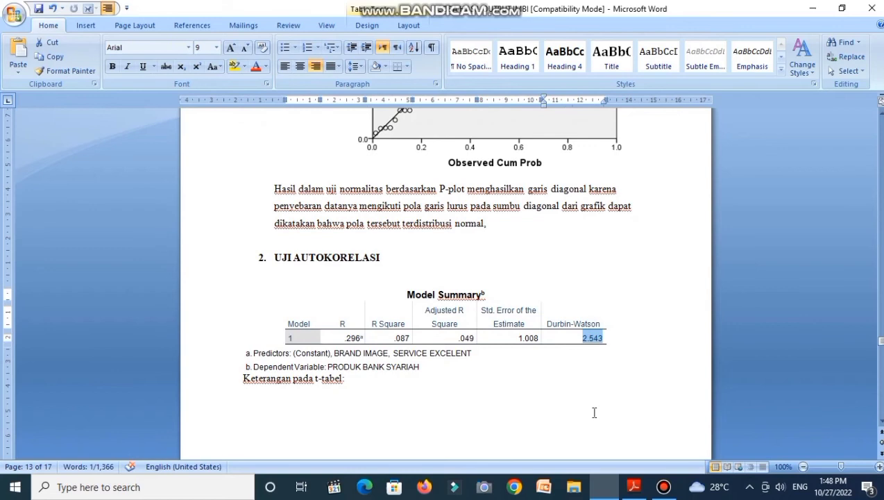
pyautogui.click(235, 66)
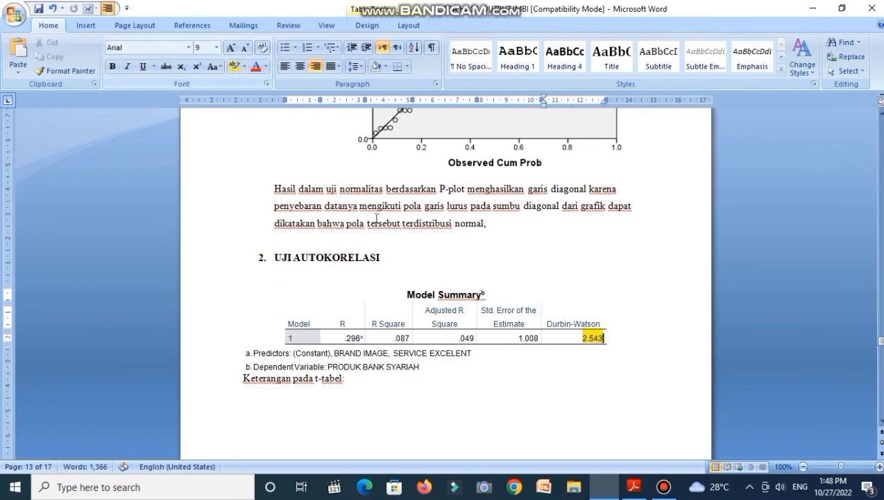
# Step: Highlight the Tolerance and VIF values of both predictors in yellow in the Collinearity Statistics table under UJI MULTIKOLINIEARITAS
pyautogui.click(548, 393)
pyautogui.moveTo(882, 347); pyautogui.dragTo(877, 359)
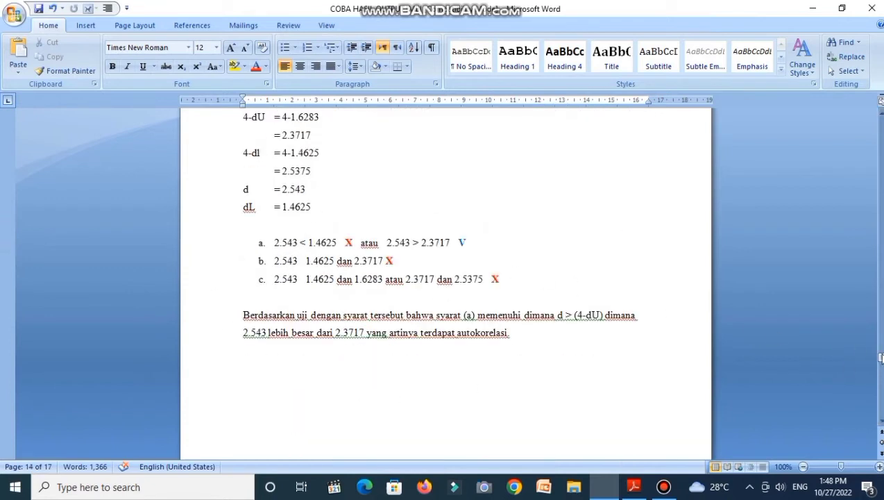
pyautogui.moveTo(880, 357); pyautogui.dragTo(880, 368)
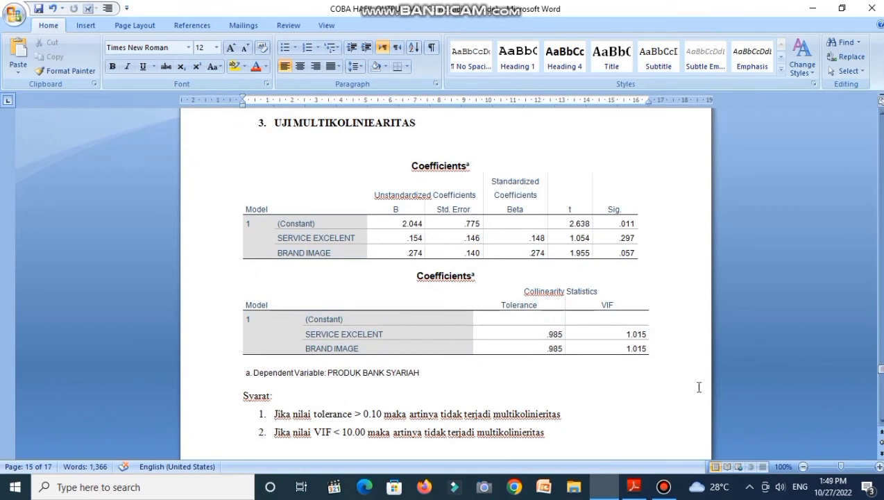
pyautogui.moveTo(880, 375); pyautogui.dragTo(880, 375)
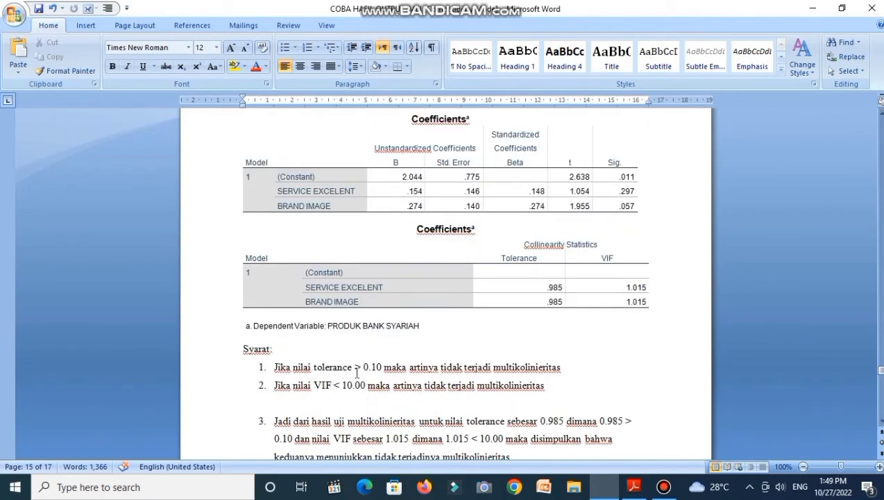
pyautogui.moveTo(553, 285); pyautogui.dragTo(596, 292)
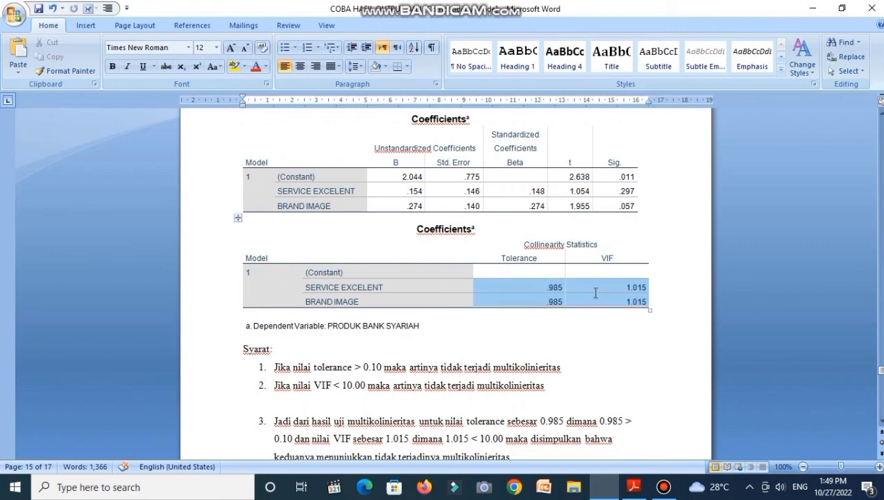
pyautogui.click(234, 66)
pyautogui.click(563, 353)
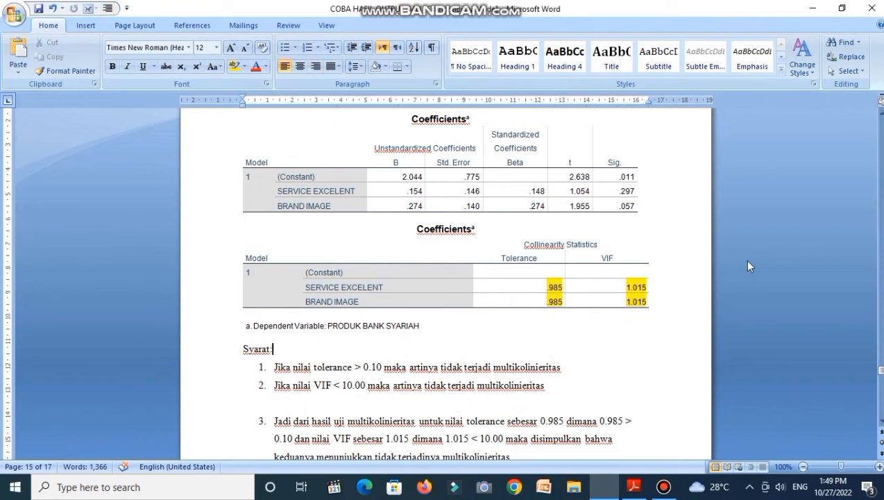
# Step: Remove the list numbering and indent from the multicollinearity conclusion paragraph beginning "Jadi dari hasil uji multikolinieritas"
pyautogui.moveTo(880, 369); pyautogui.dragTo(880, 371)
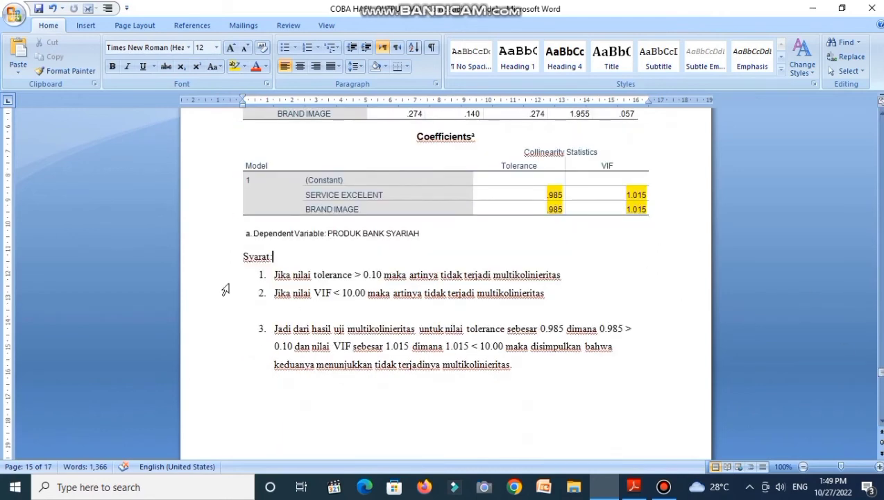
pyautogui.click(273, 329)
pyautogui.press('BackSpace')
pyautogui.press('BackSpace')
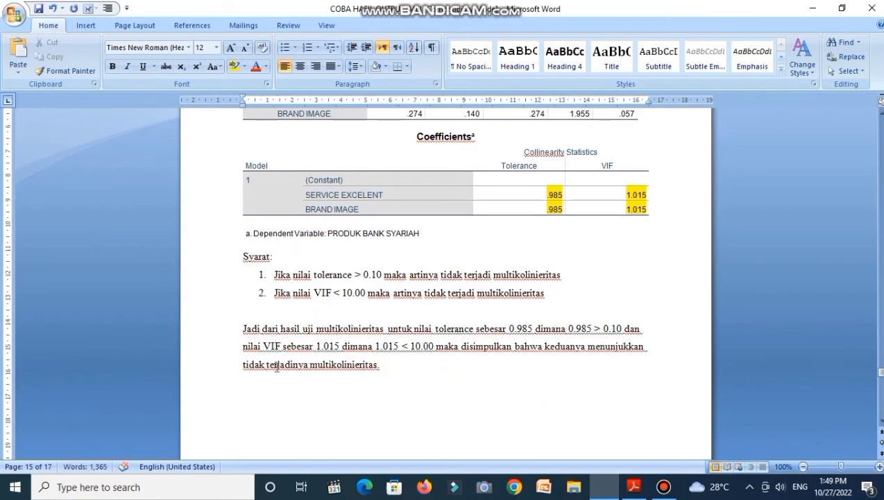
# Step: Review the closing statement of the multicollinearity conclusion, and examine the scatterplot and its interpretation under UJI HETEROSKEDOSTISITAS
pyautogui.moveTo(547, 346); pyautogui.dragTo(558, 367)
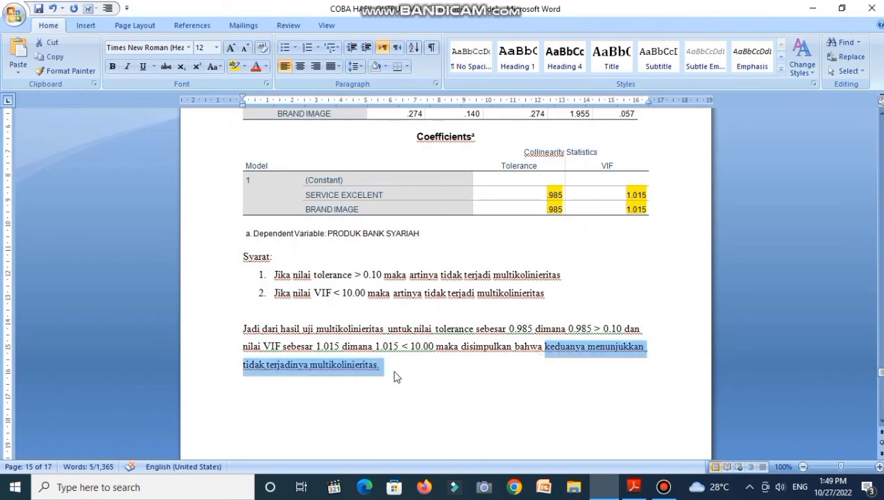
pyautogui.click(502, 381)
pyautogui.moveTo(879, 370); pyautogui.dragTo(880, 388)
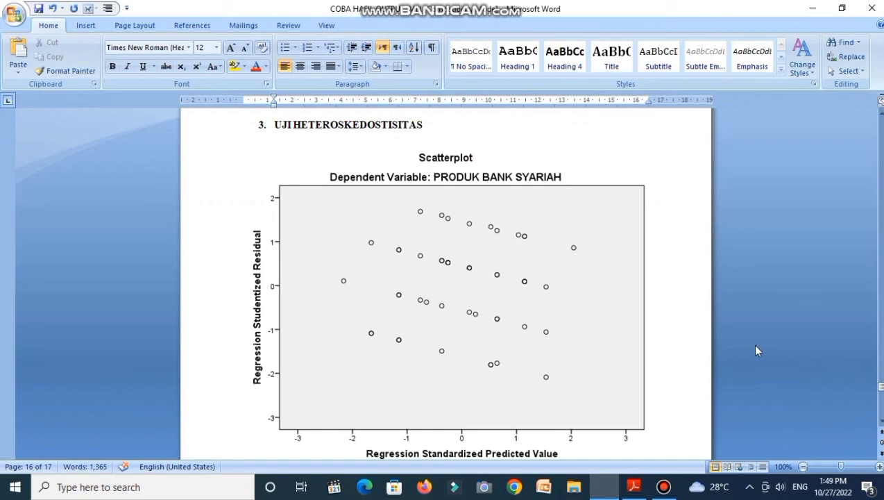
pyautogui.moveTo(881, 389); pyautogui.dragTo(881, 396)
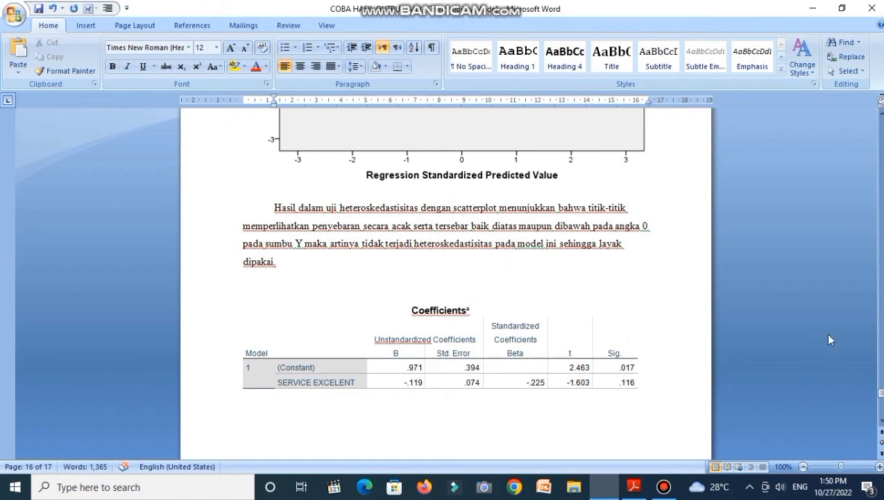
pyautogui.click(880, 388)
pyautogui.moveTo(881, 389); pyautogui.dragTo(880, 397)
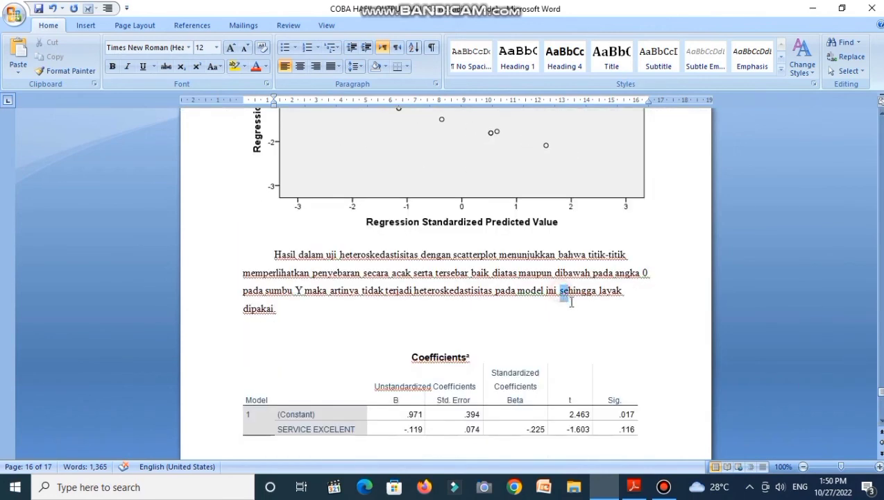
pyautogui.moveTo(563, 291); pyautogui.dragTo(575, 312)
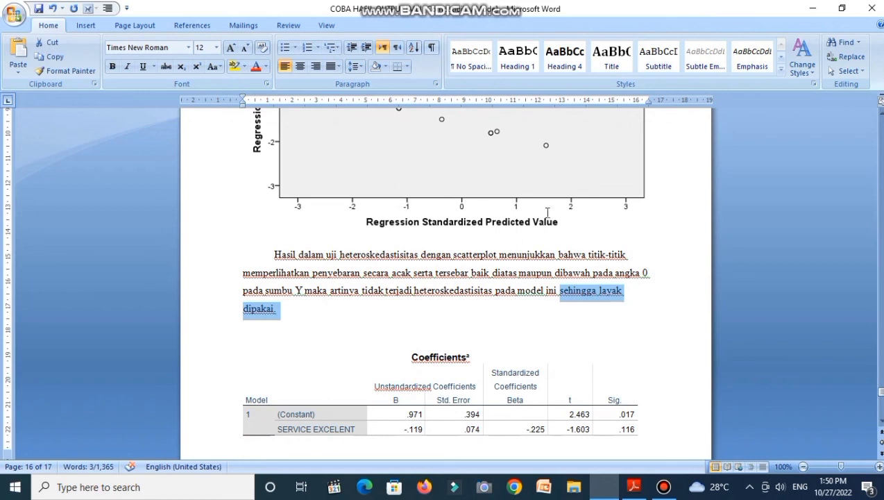
pyautogui.click(599, 324)
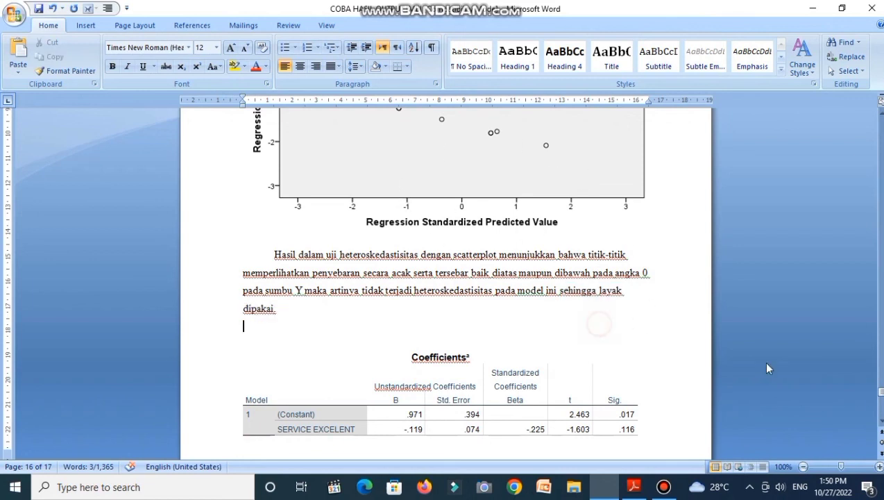
# Step: Highlight the Sig. values in yellow in the Coefficients table below the heteroscedasticity scatterplot, including the BRAND IMAGE row on the following page
pyautogui.moveTo(881, 393); pyautogui.dragTo(882, 395)
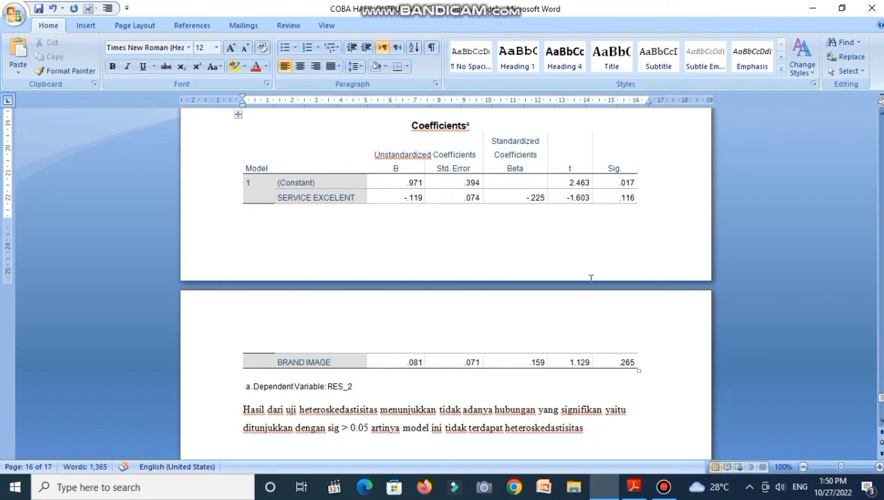
pyautogui.moveTo(611, 186); pyautogui.dragTo(624, 340)
pyautogui.click(234, 66)
pyautogui.click(628, 410)
# Step: Review the significance criterion and conclusion in the final heteroscedasticity paragraph, and return to the beginning of the document
pyautogui.moveTo(327, 427); pyautogui.dragTo(365, 428)
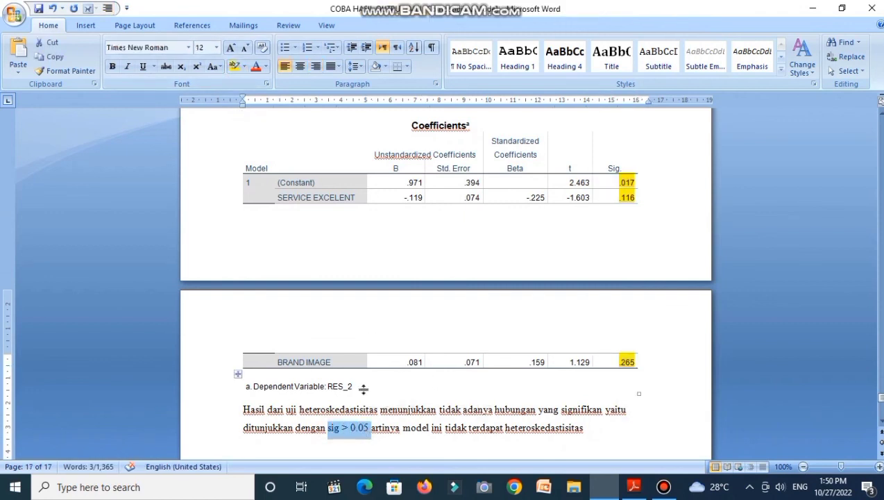
pyautogui.click(452, 426)
pyautogui.moveTo(447, 426); pyautogui.dragTo(552, 427)
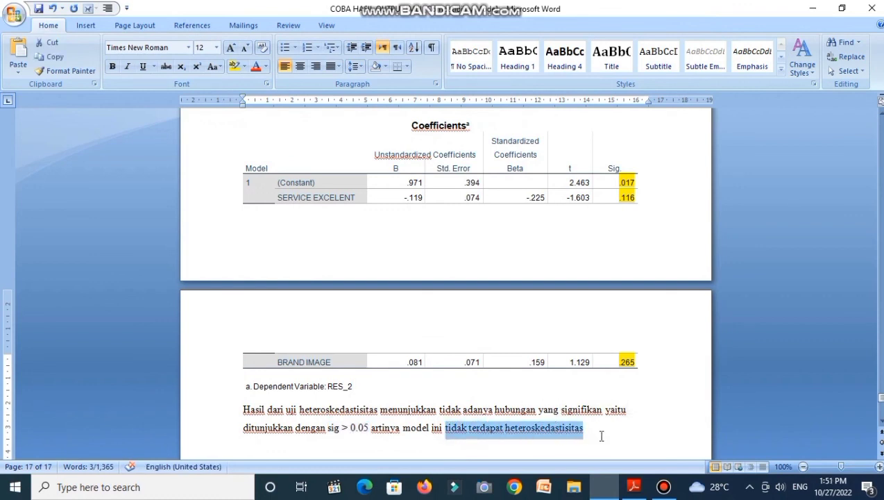
pyautogui.moveTo(439, 410); pyautogui.dragTo(604, 411)
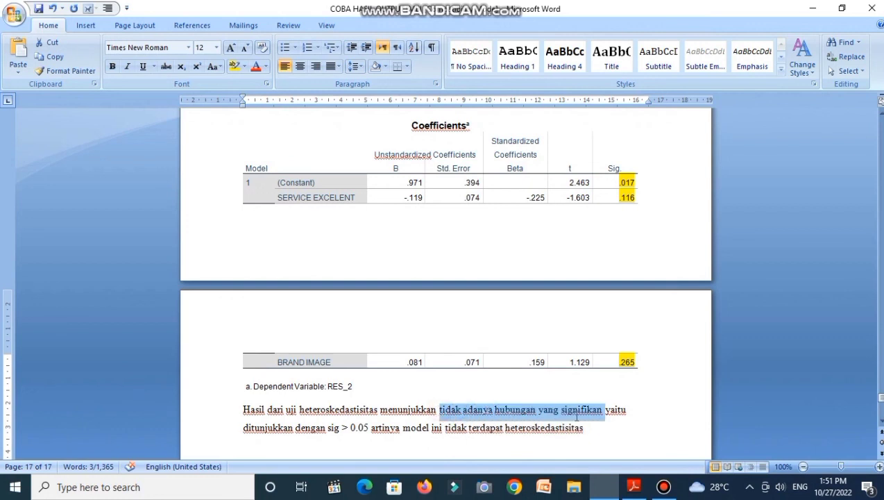
pyautogui.click(614, 410)
pyautogui.moveTo(880, 396); pyautogui.dragTo(880, 122)
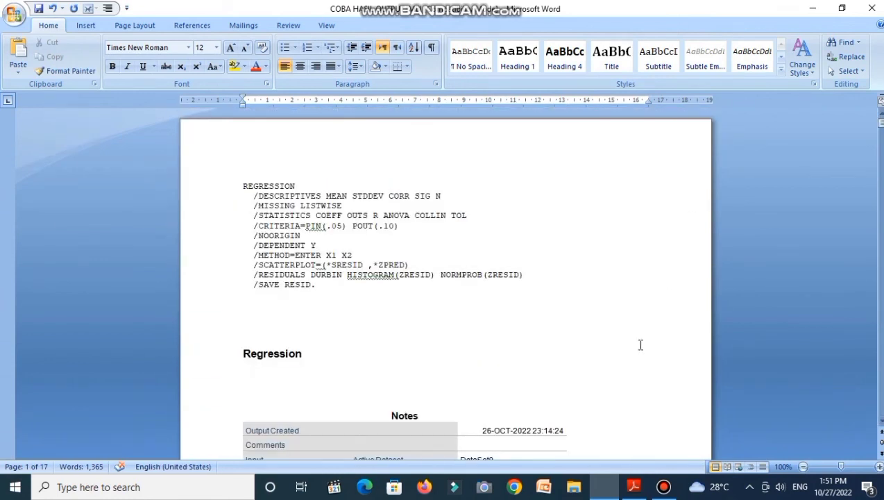